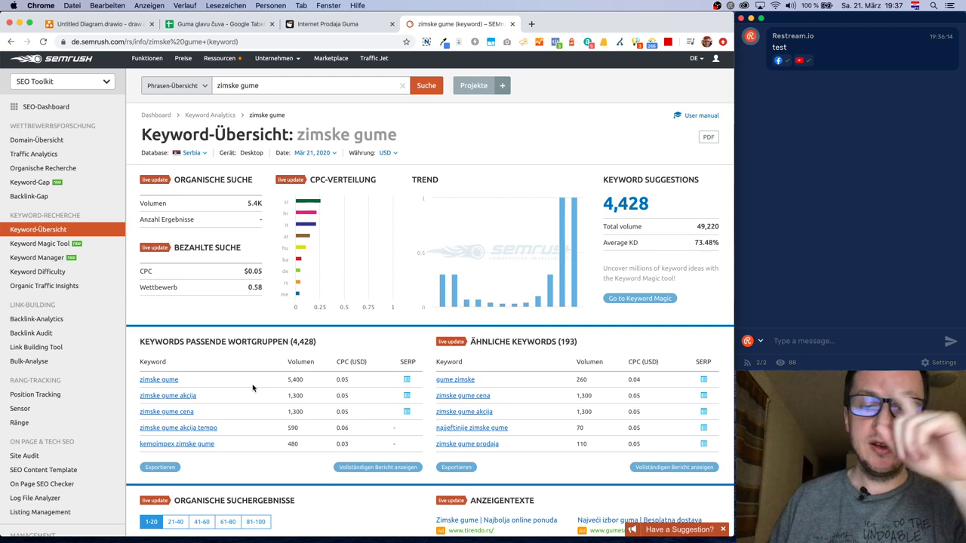
- Enclose the search term zimske gume in double quotation marks
scroll(302, 227, down, 1)
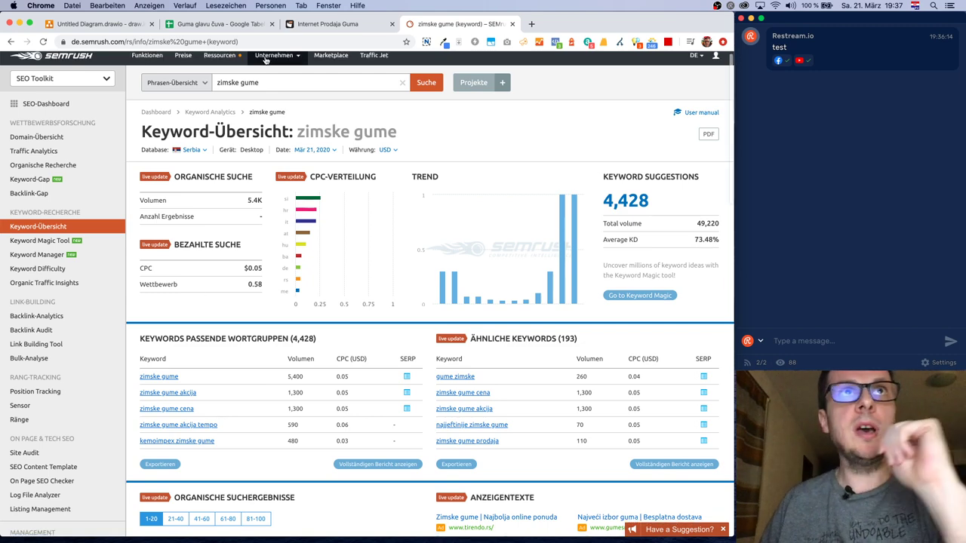
click(273, 80)
text(")
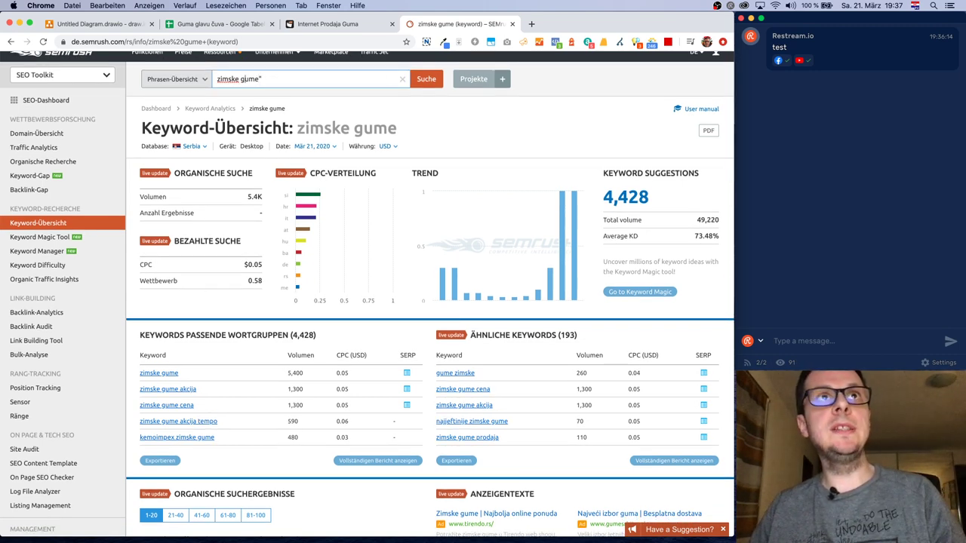
click(218, 80)
text(")
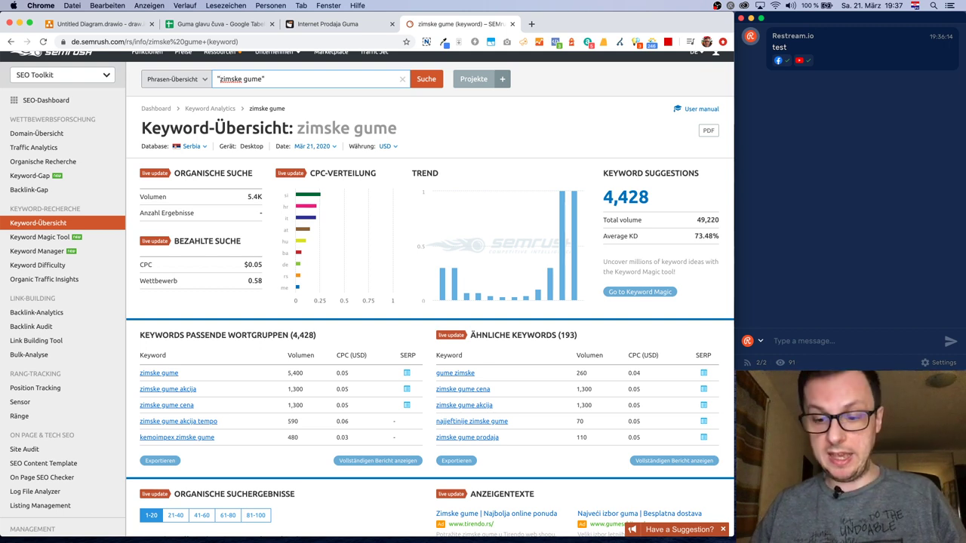
- Replace the quotation marks around the search term zimske gume with square brackets
key(BackSpace)
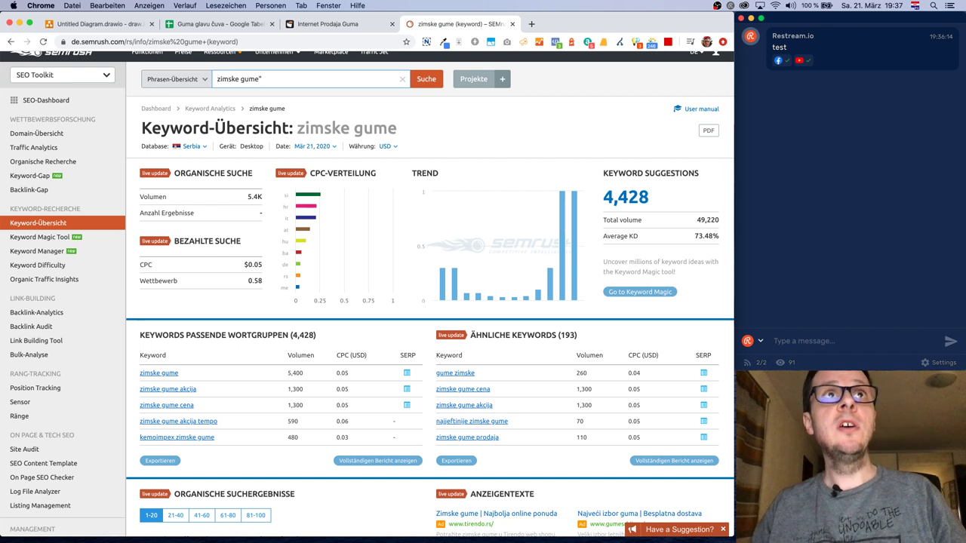
text([)
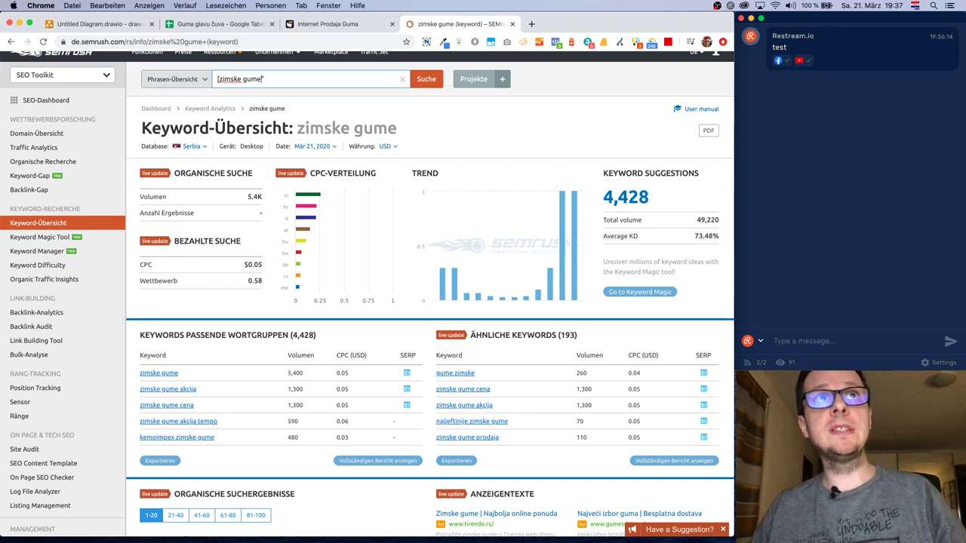
key(End)
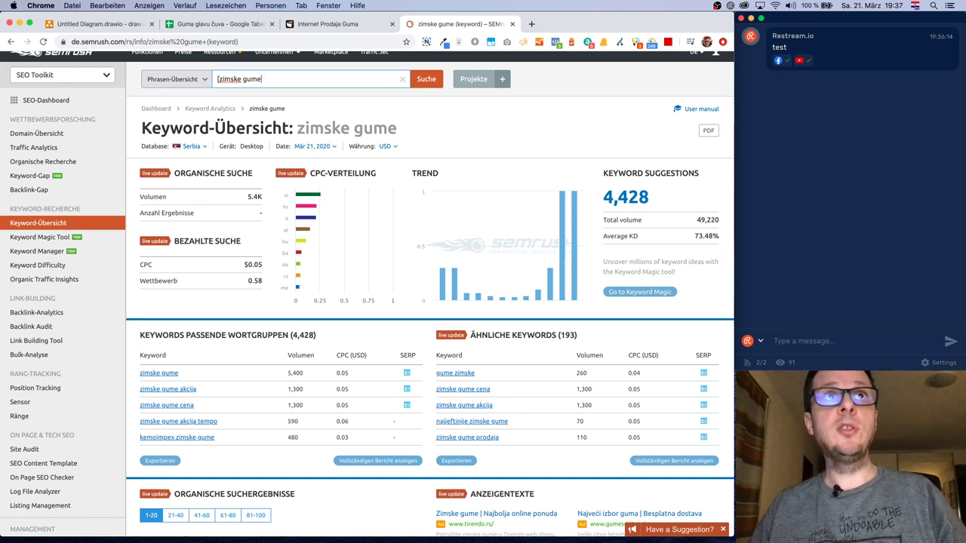
text(])
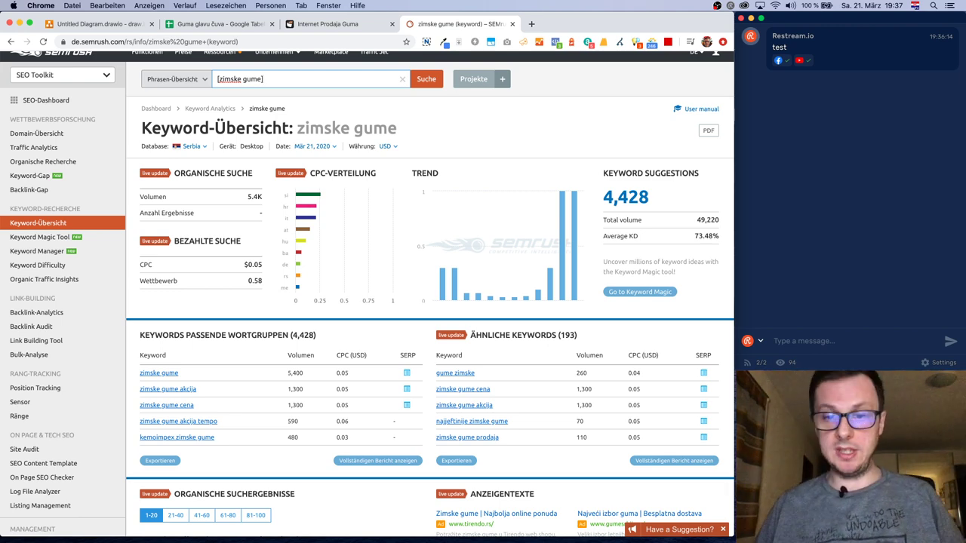
- Shorten the search term to gume and run the keyword overview for it
key(Left)
key(Left)
key(Left)
key(Left)
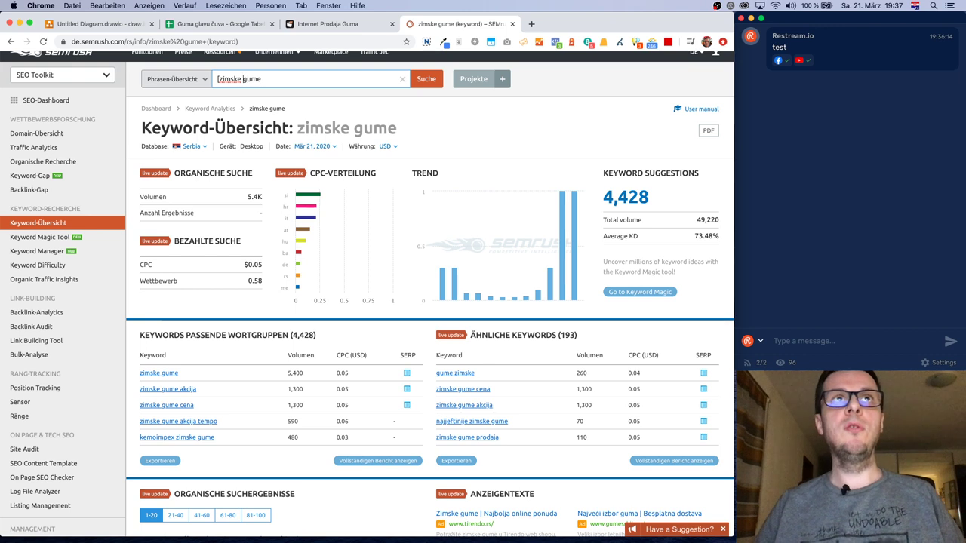
key(BackSpace)
key(BackSpace)
key(BackSpace)
key(BackSpace)
key(BackSpace)
key(BackSpace)
key(BackSpace)
key(BackSpace)
key(Return)
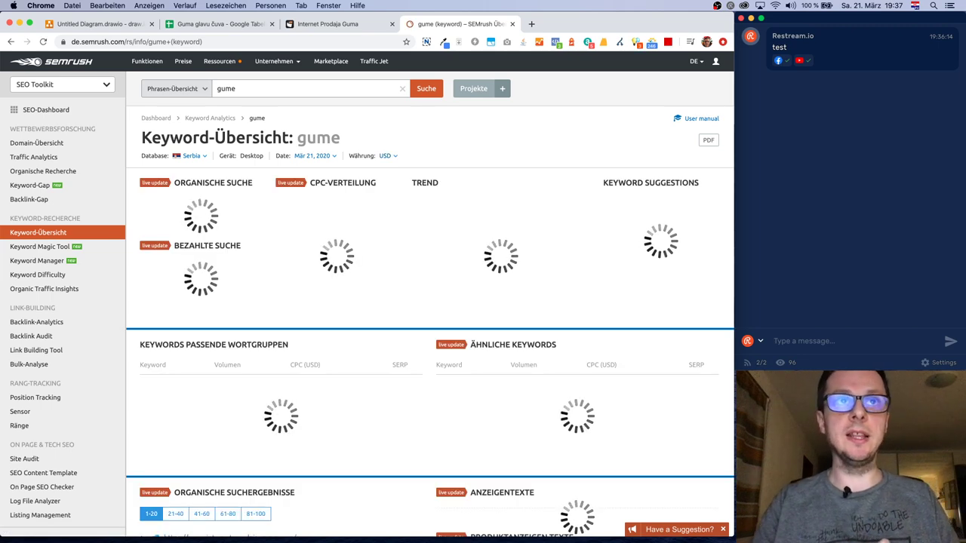
- Switch to the Guma glavu čuva spreadsheet, move the KW and SV headers up to row 1 and make them bold
click(219, 24)
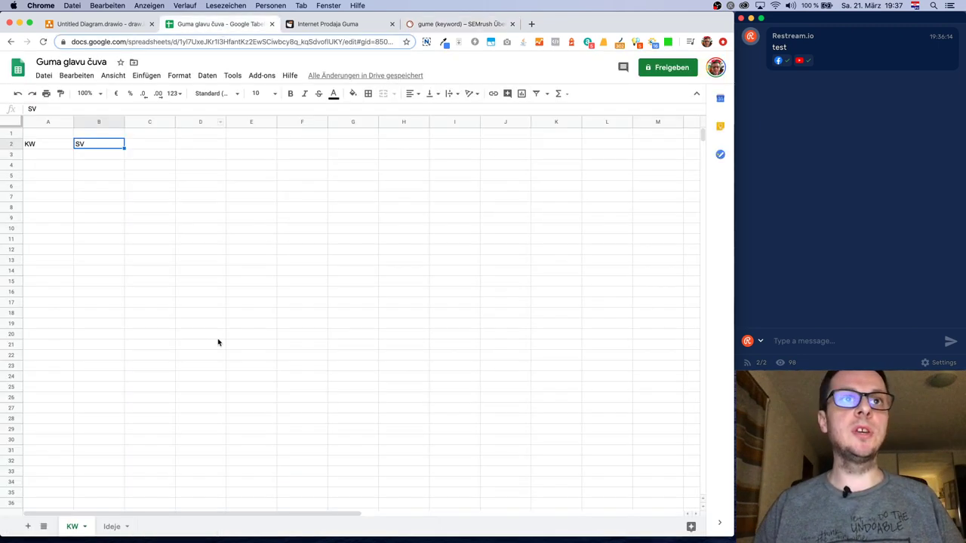
click(48, 157)
drag(55, 144, 86, 136)
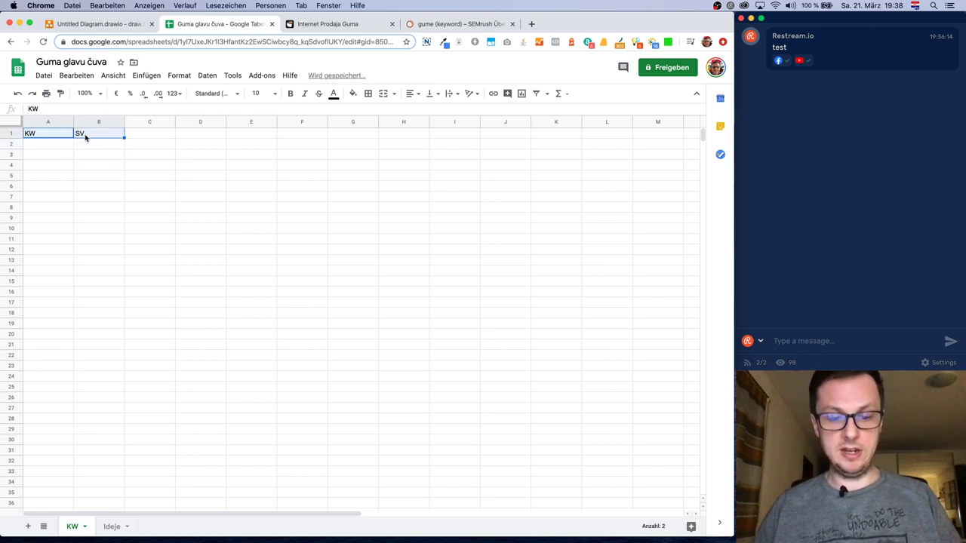
key(super+b)
- Enter the keyword gume in cell A2 and change the header in B1 to SV BiH
click(56, 144)
text(gume)
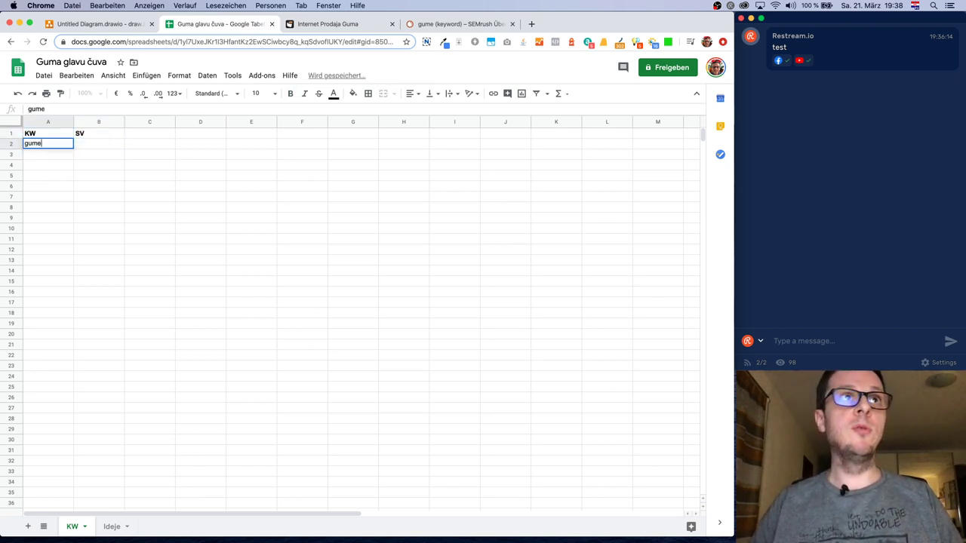
double_click(101, 132)
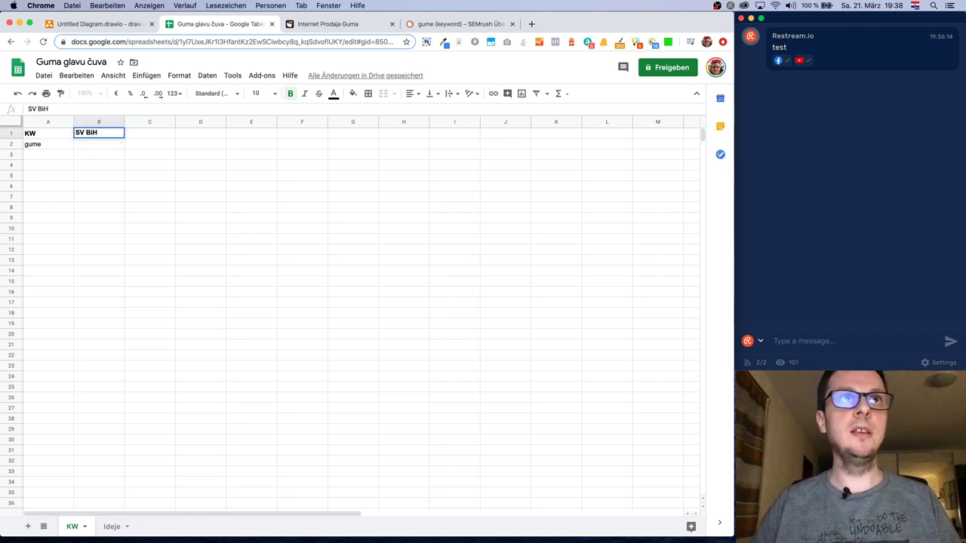
- Add the headers SV HR in C1 and SV SR in D1, and make both bold
key(Tab)
text(SV)
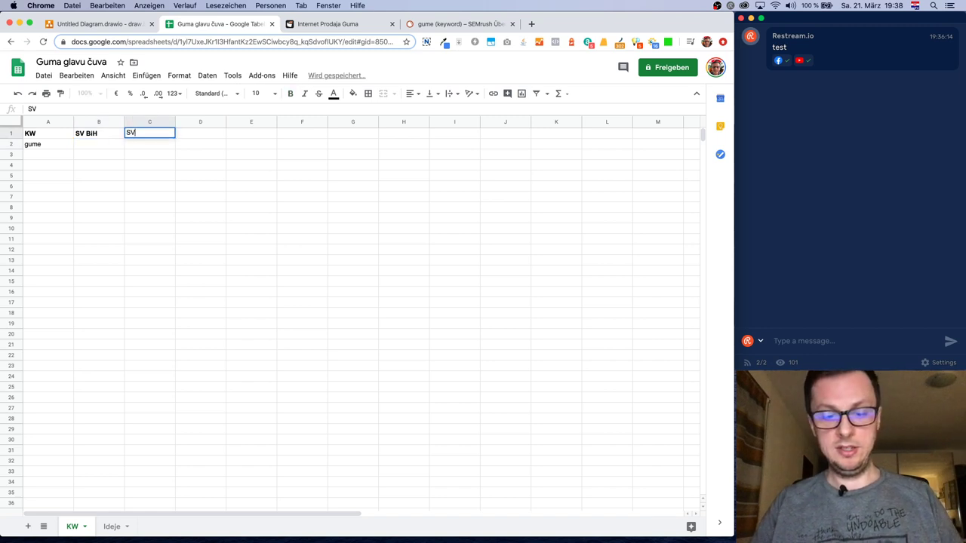
text( HR)
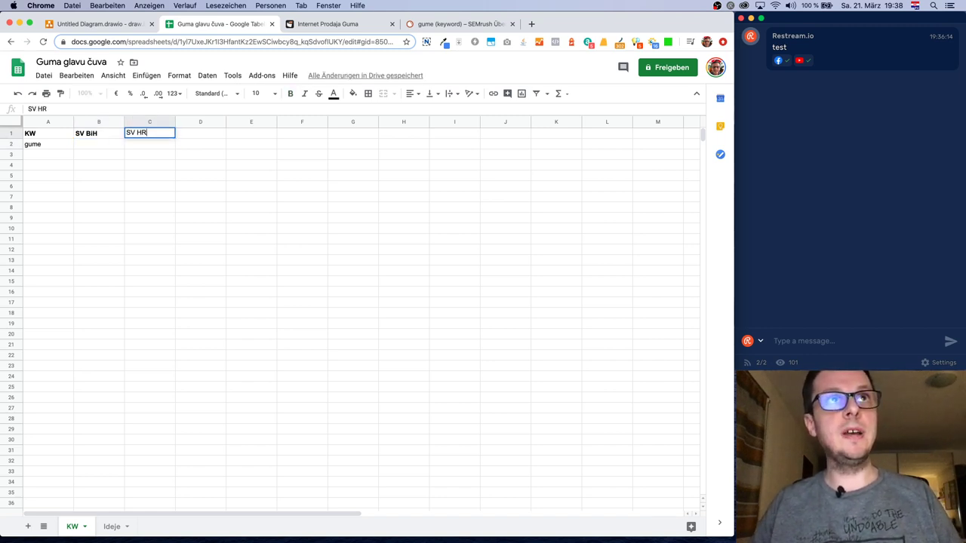
key(Tab)
text(S)
key(shift+Tab)
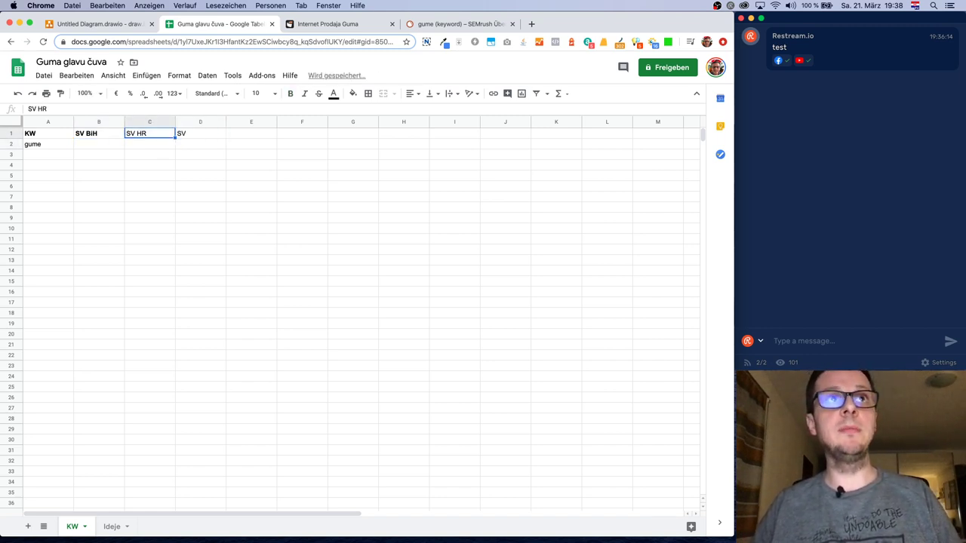
double_click(193, 139)
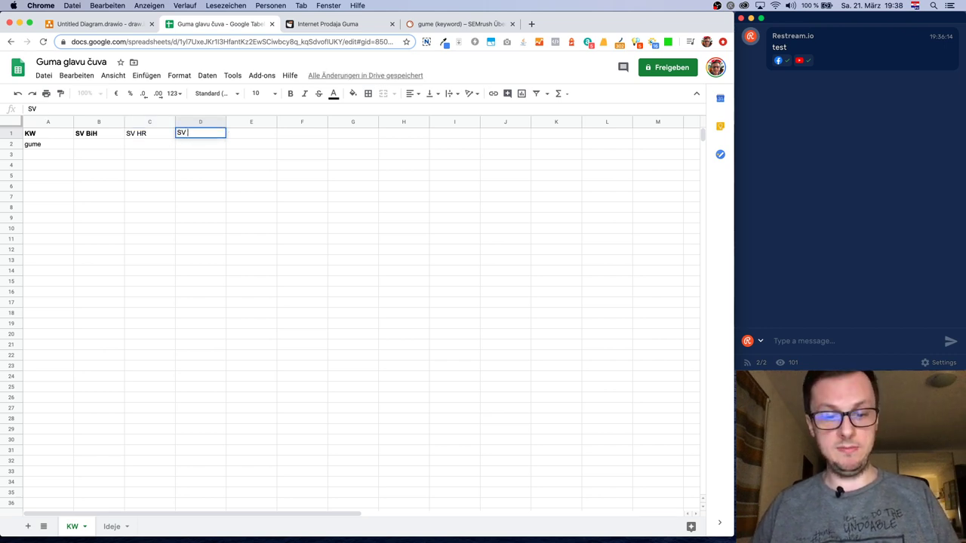
drag(144, 134, 181, 135)
key(ctrl+b)
click(99, 144)
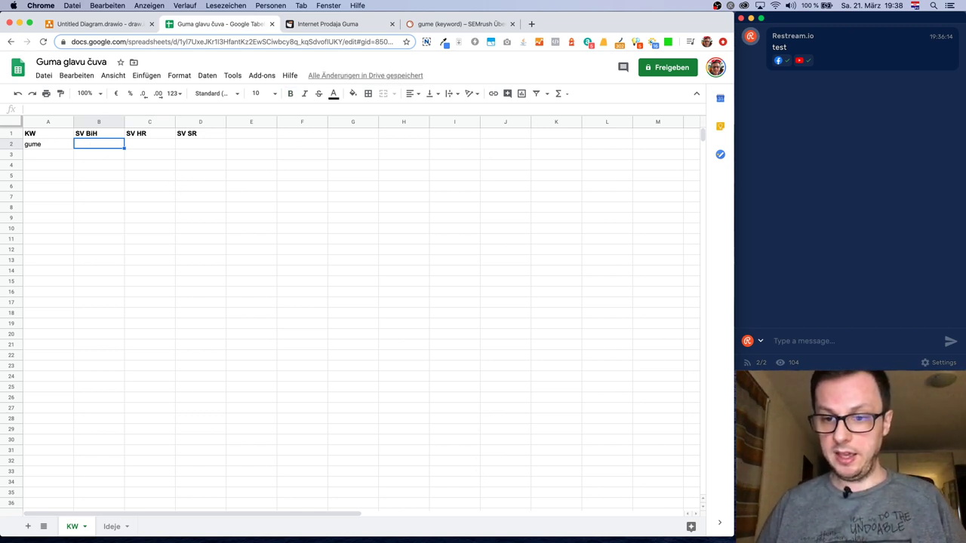
- Look up the organic search volume for gume in SEMrush and enter 2900 in its SV SR cell in the spreadsheet
click(427, 29)
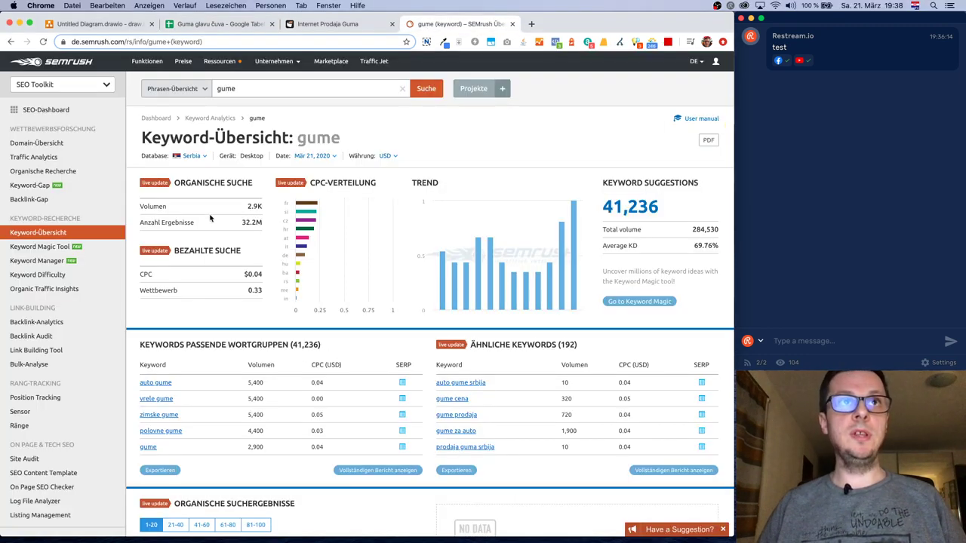
scroll(247, 300, down, 1)
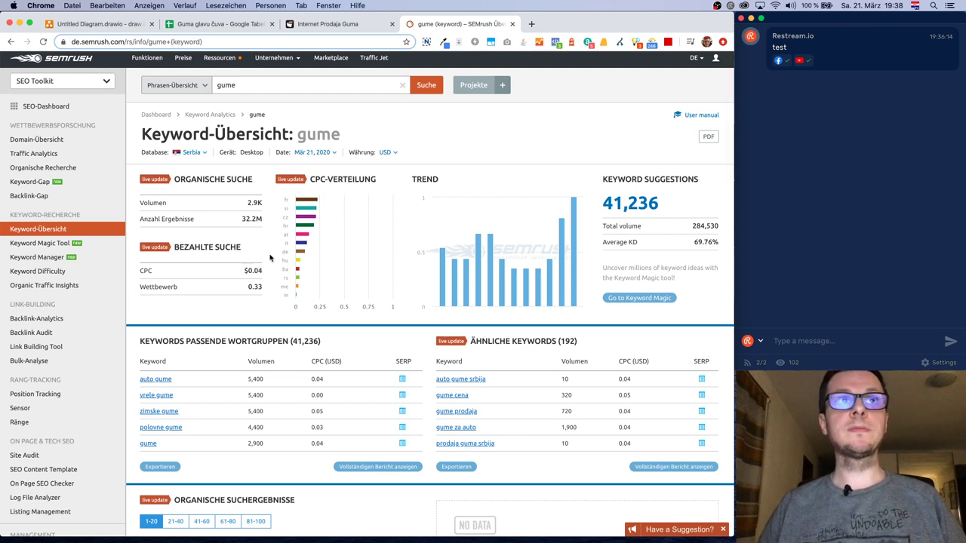
scroll(270, 258, down, 1)
drag(246, 187, 260, 186)
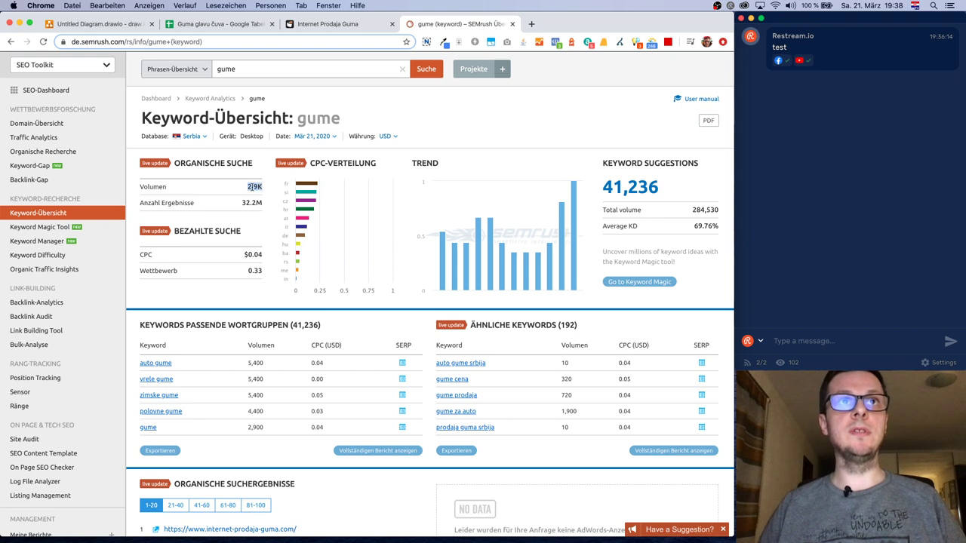
click(252, 186)
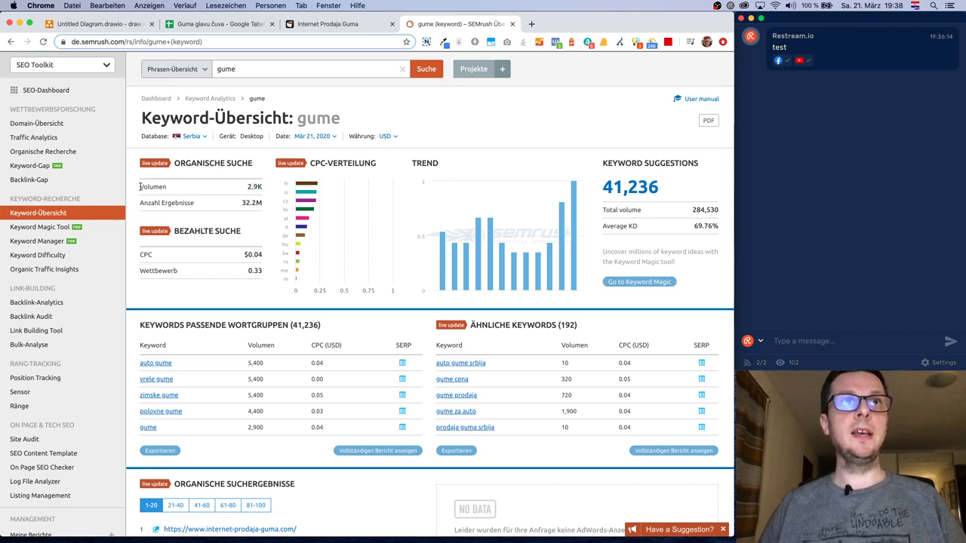
drag(141, 186, 236, 190)
click(234, 189)
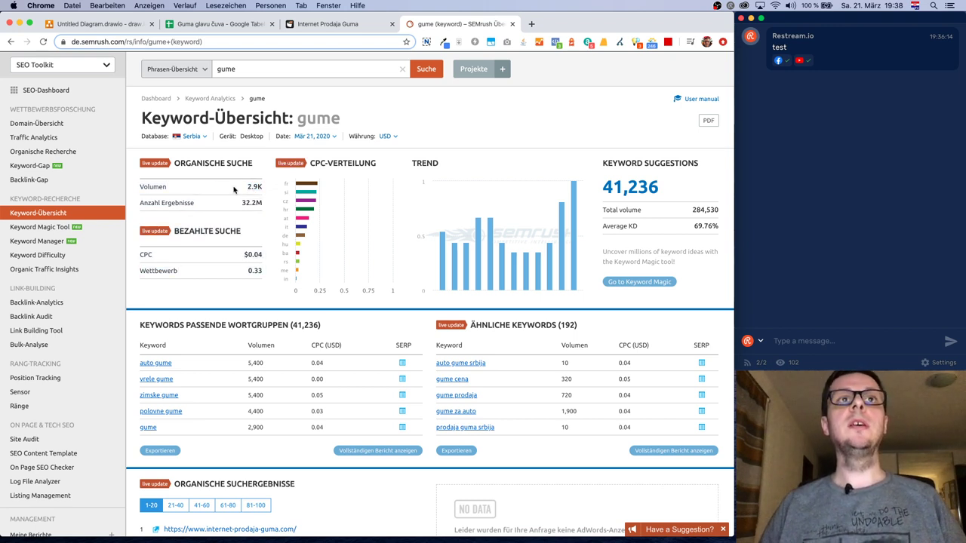
click(219, 24)
click(210, 144)
text(2900)
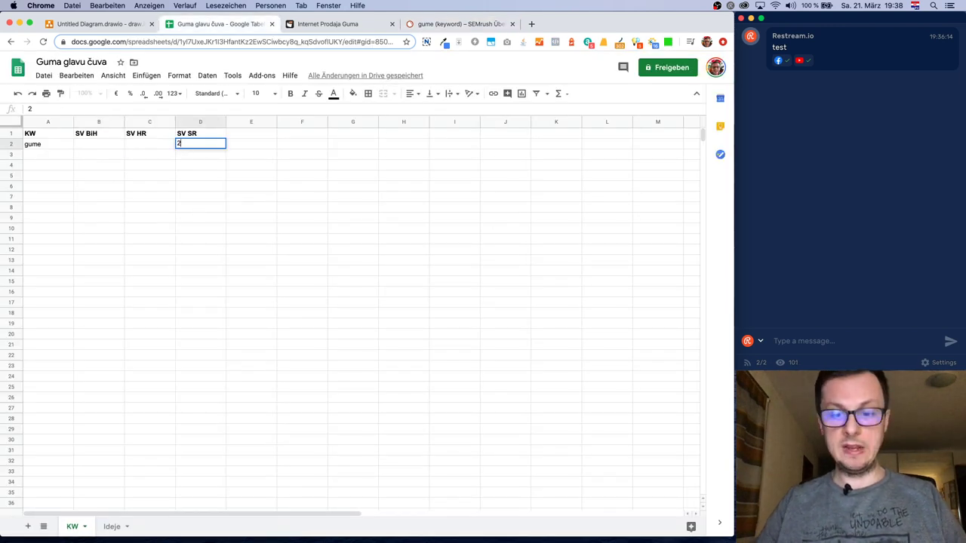
key(Return)
- Add the keywords auto gume in A3 and zimske gume in A4
key(Left)
key(Left)
key(Left)
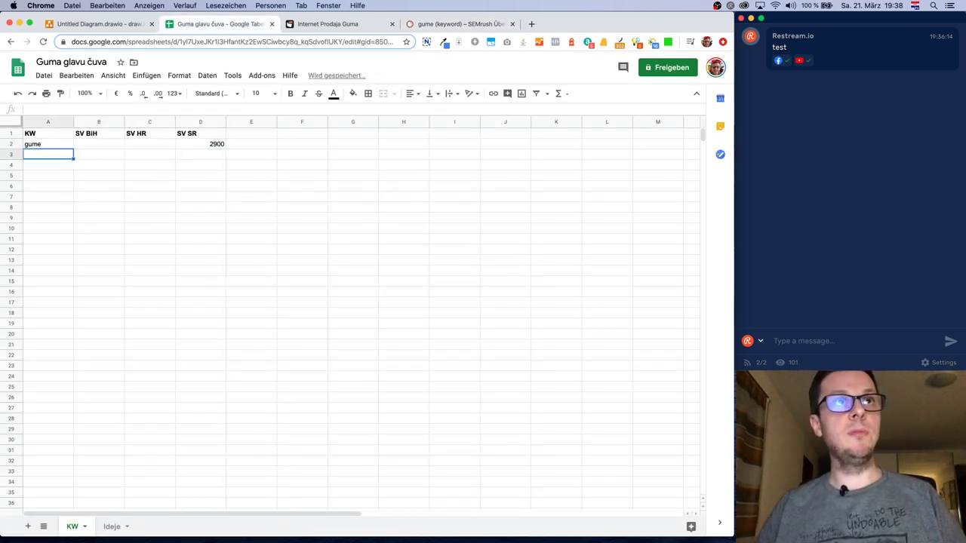
text(auto gume)
key(Return)
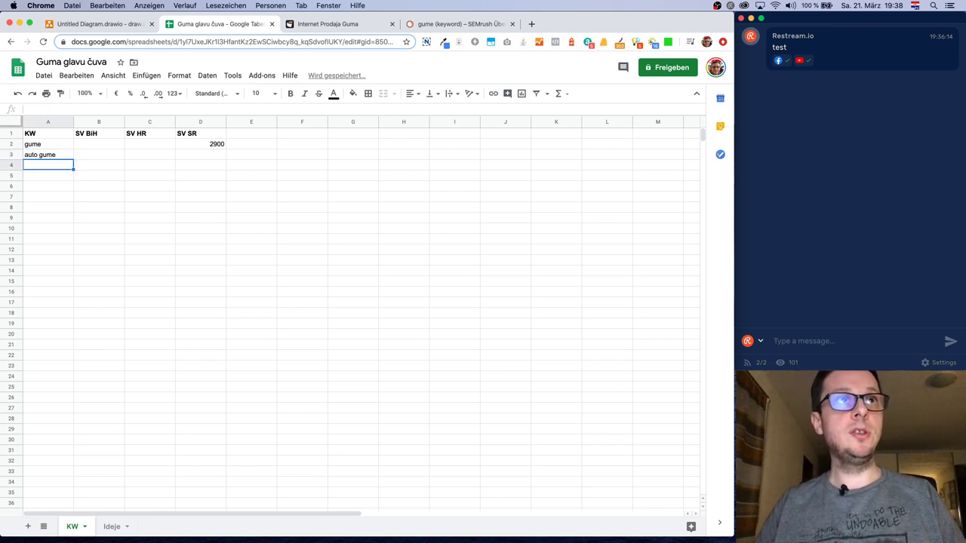
text(zimske)
key(Return)
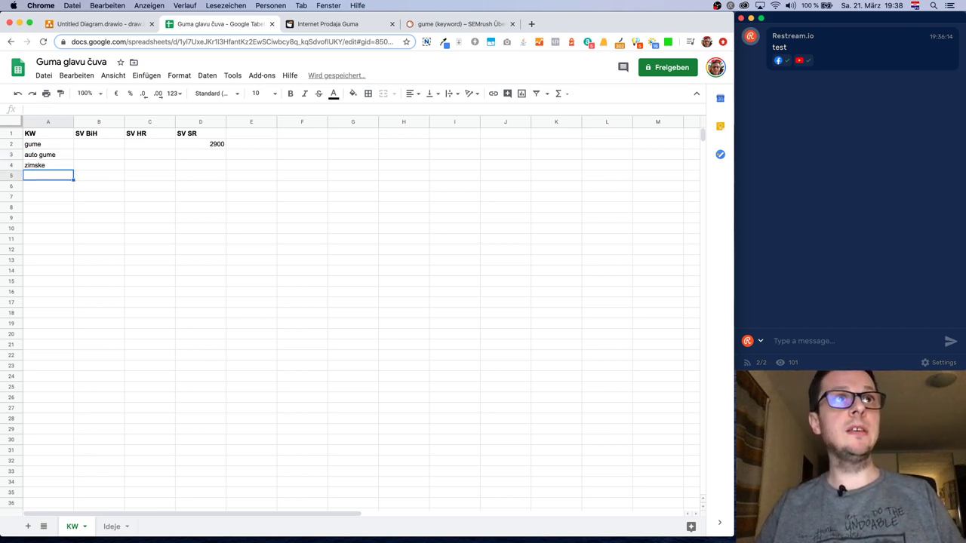
key(Up)
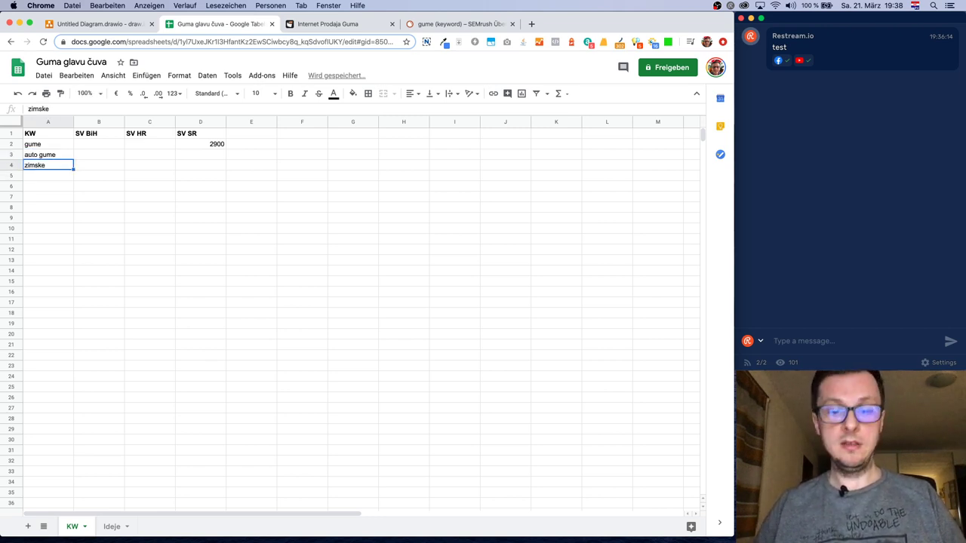
double_click(53, 167)
text(gume)
key(Return)
- Add the keywords sava gume in A5 and sava auto gume in A6
text(sava)
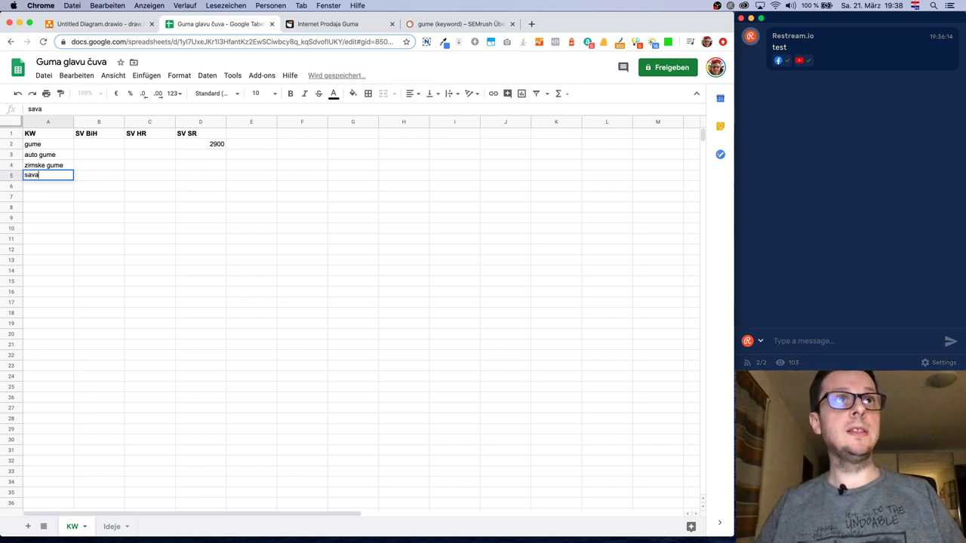
text( gume)
key(Return)
text(sa)
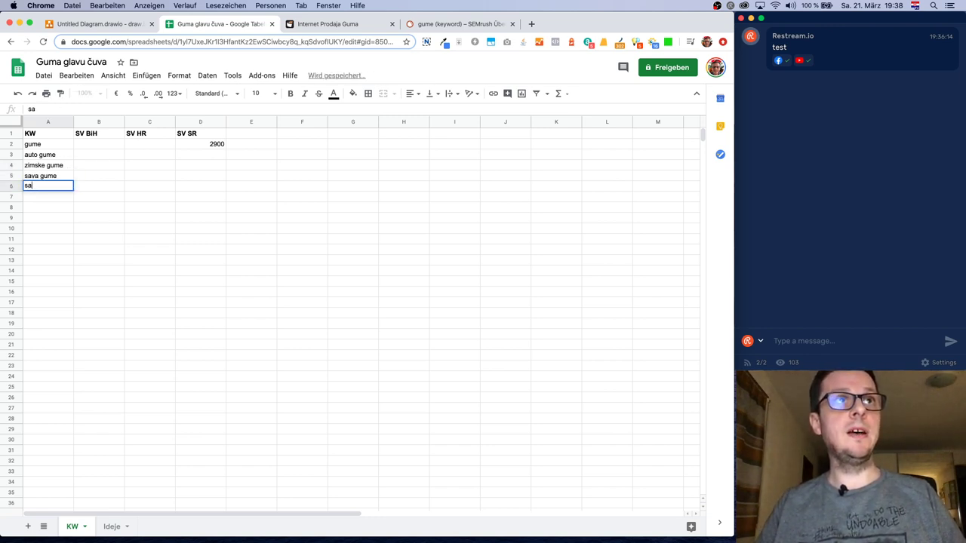
text(va auto gume)
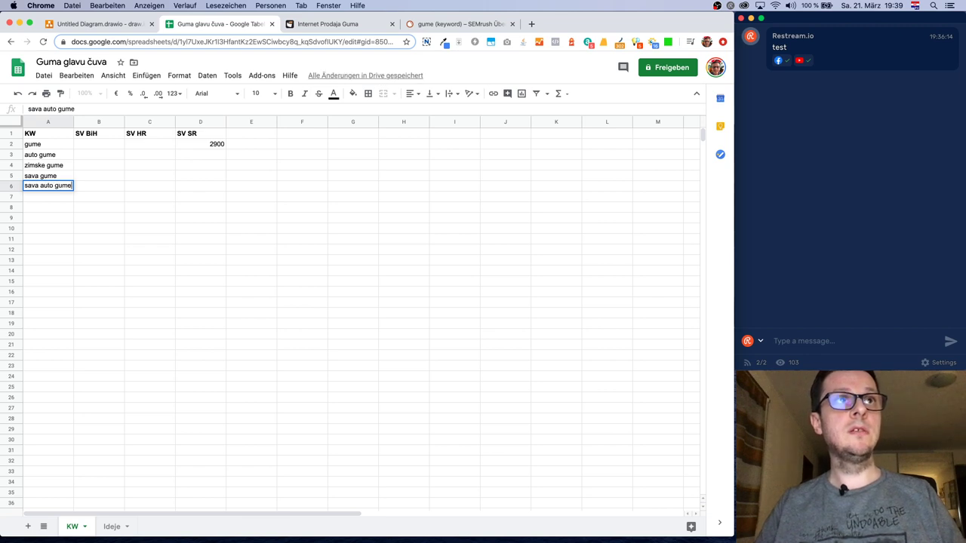
key(Return)
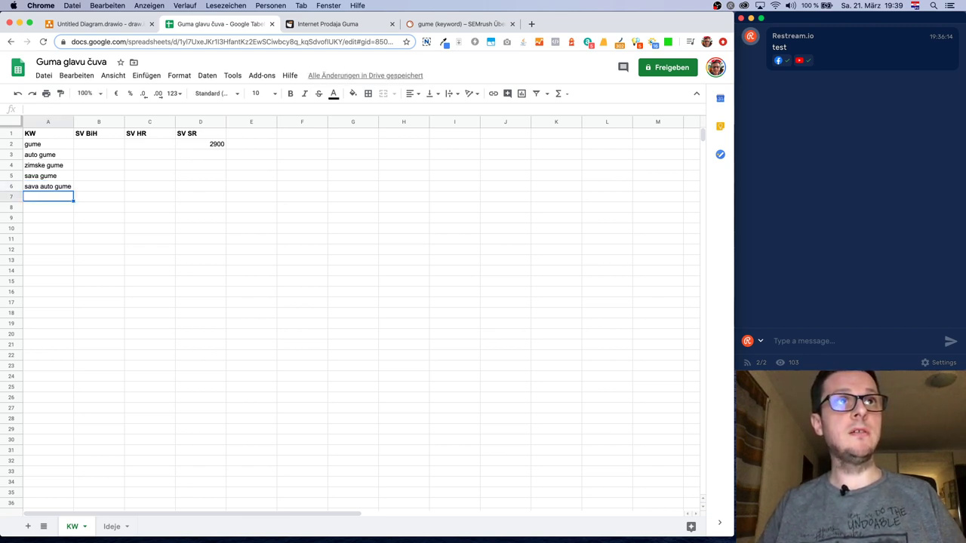
- Add the keywords sava s3 in A7 and sava r14 in A8
text(sava s3)
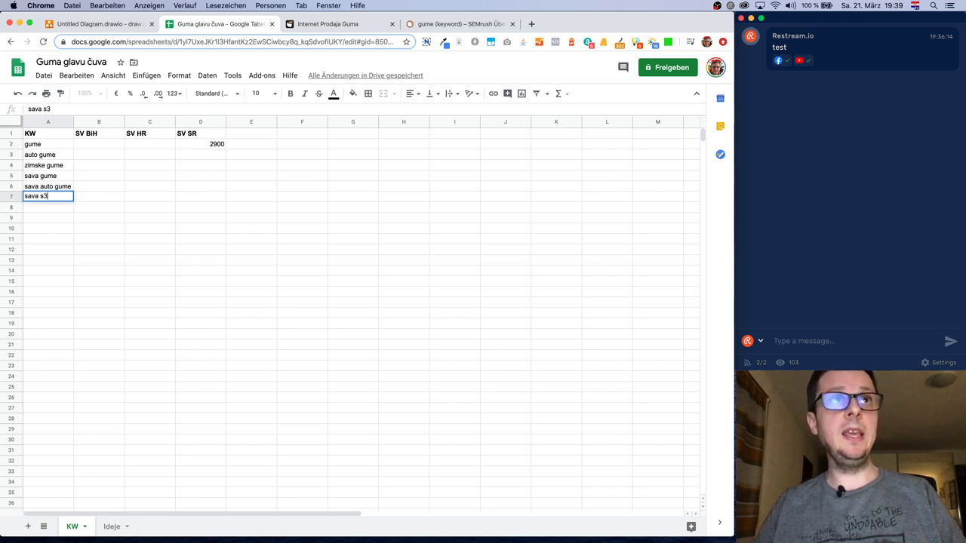
key(Return)
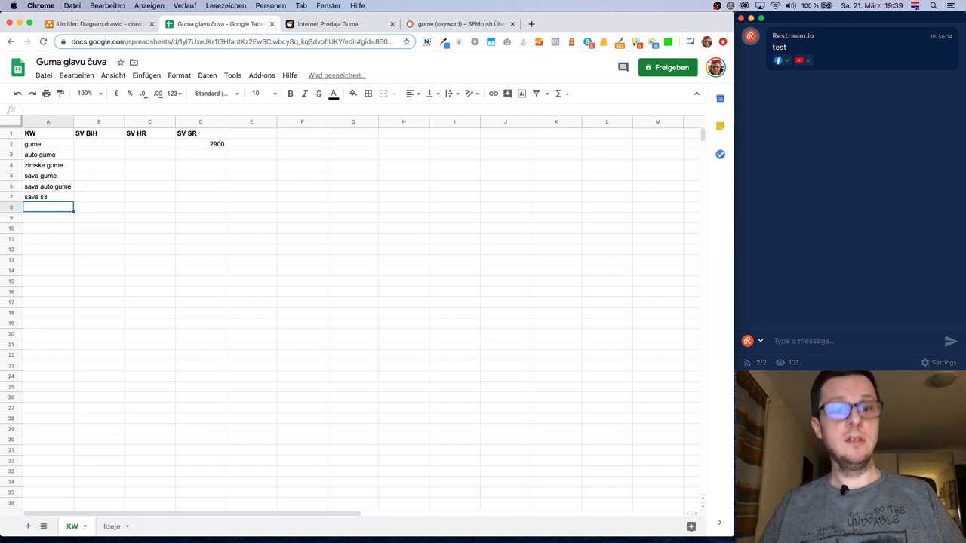
text(sava)
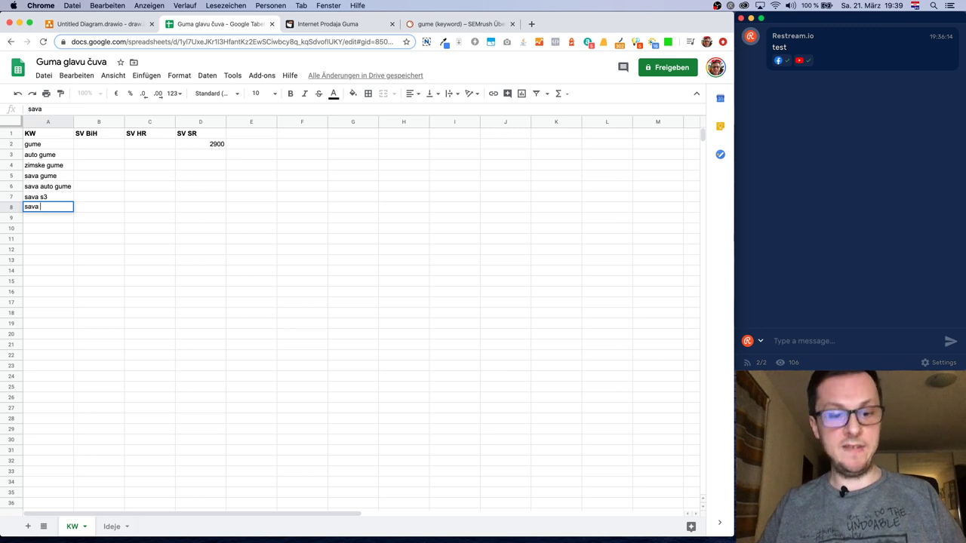
text( r14)
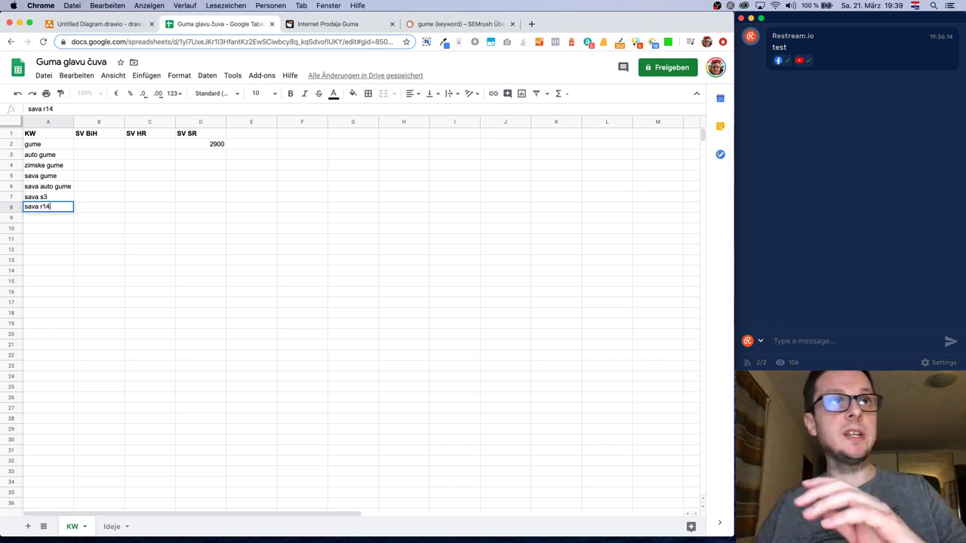
key(Return)
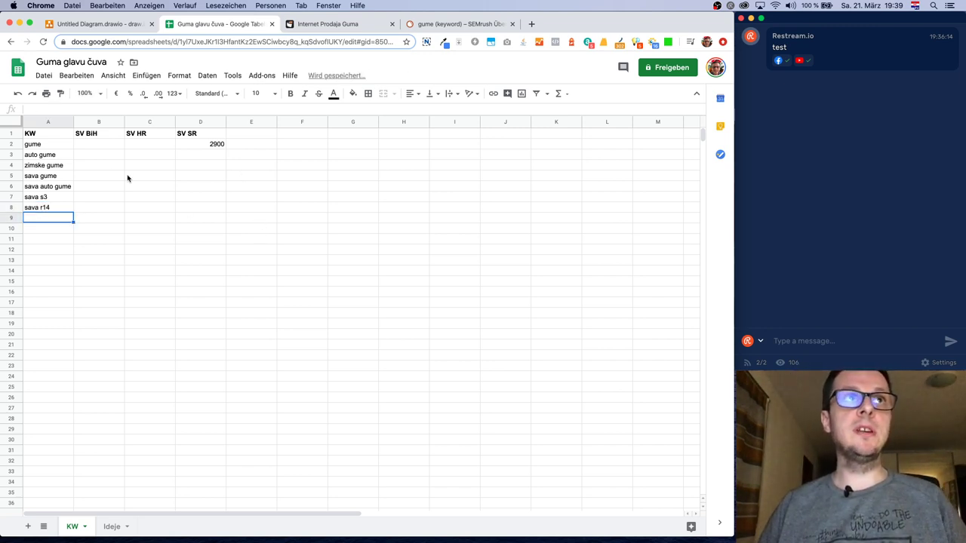
- Switch to the SEMrush keyword overview for gume and change the interface language to English
click(64, 157)
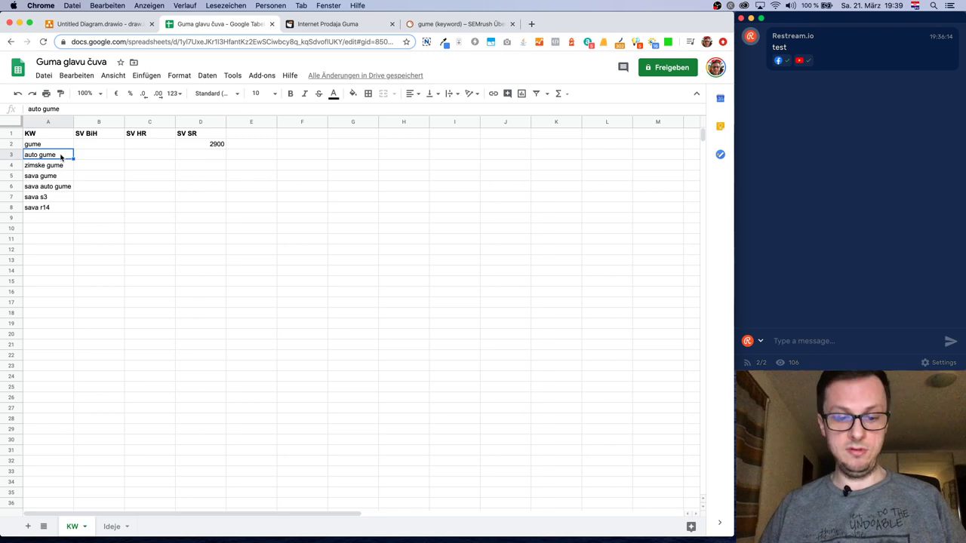
click(468, 25)
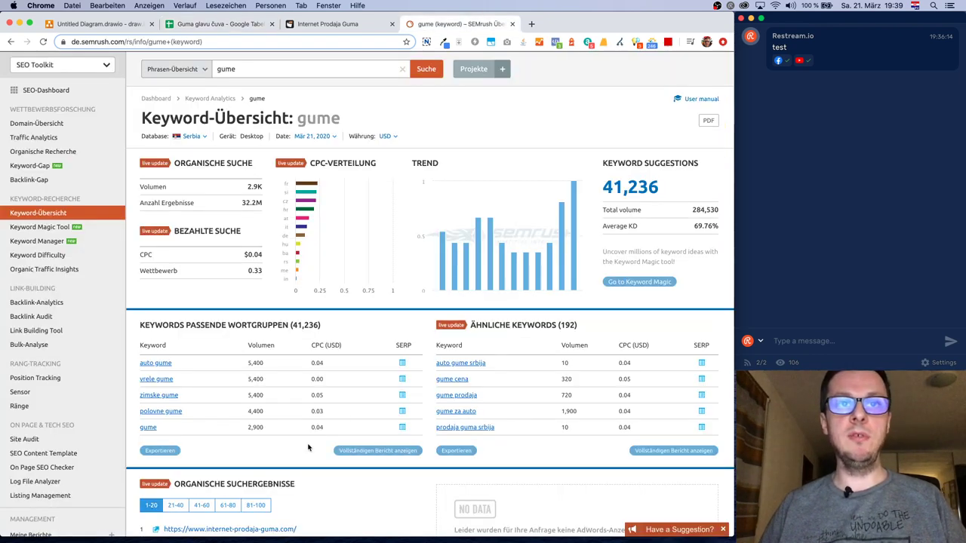
scroll(446, 375, up, 1)
click(694, 58)
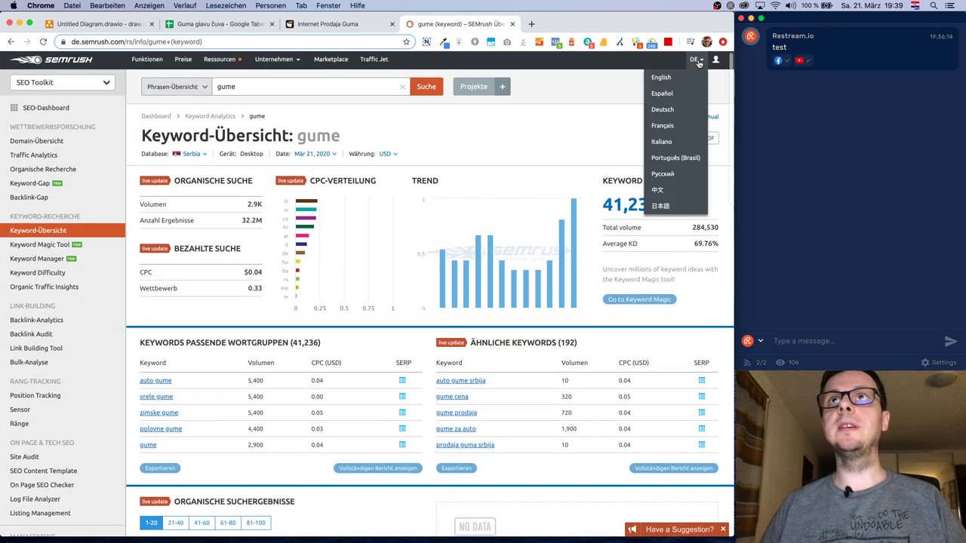
click(678, 76)
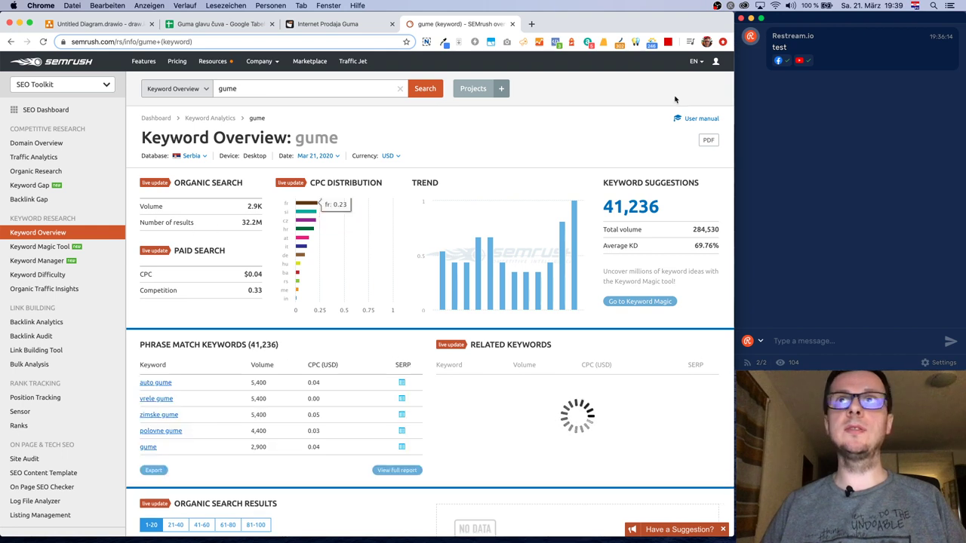
click(704, 62)
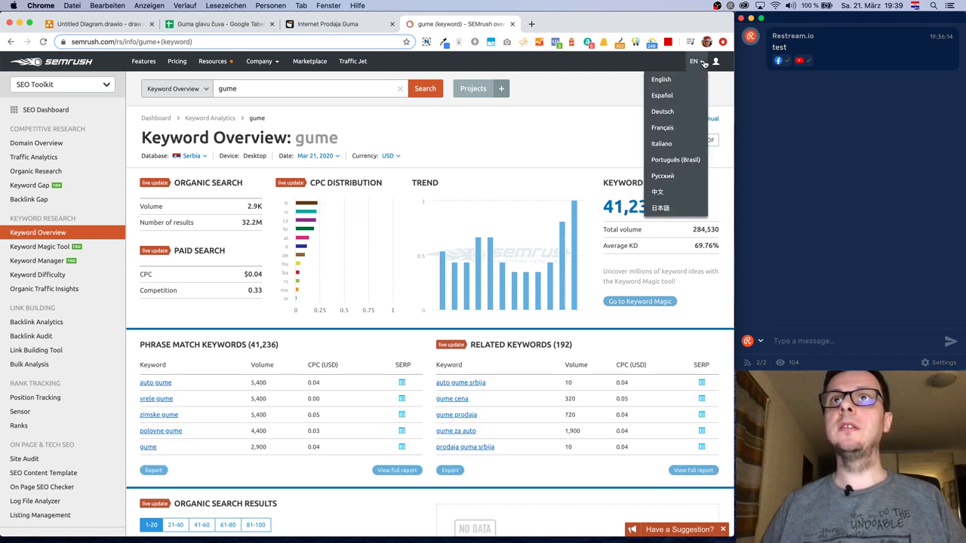
click(585, 95)
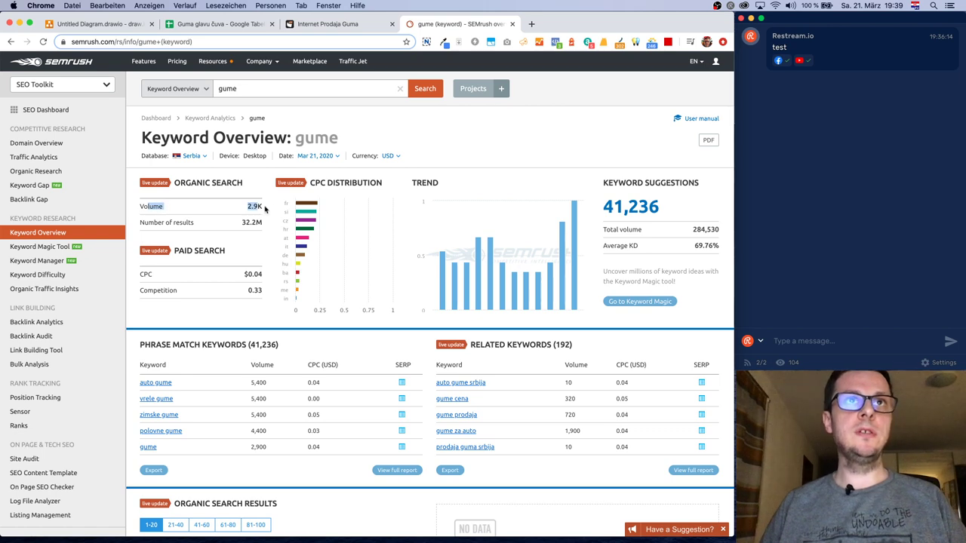
- Open the full phrase match keyword report for gume and close the Internet Prodaja Guma page
click(397, 470)
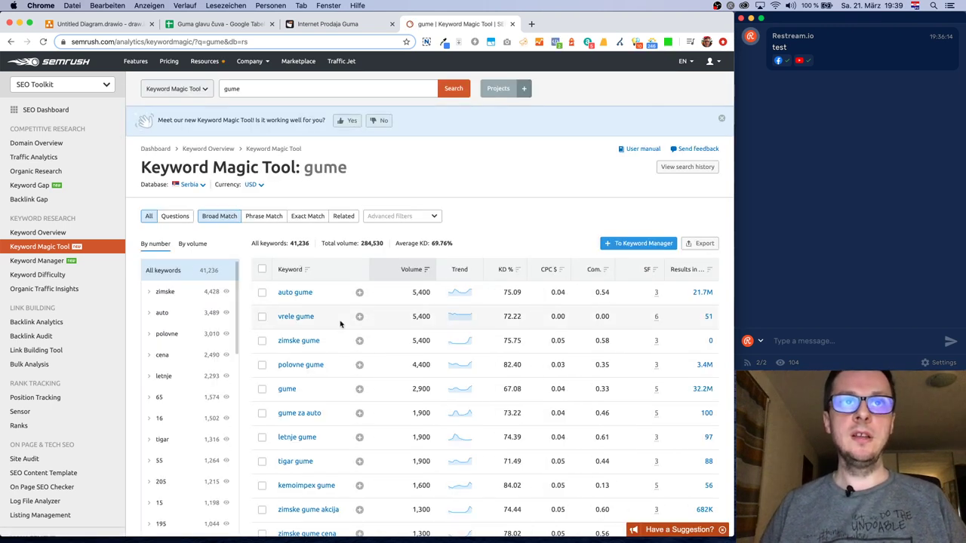
scroll(340, 332, down, 1)
scroll(341, 332, down, 2)
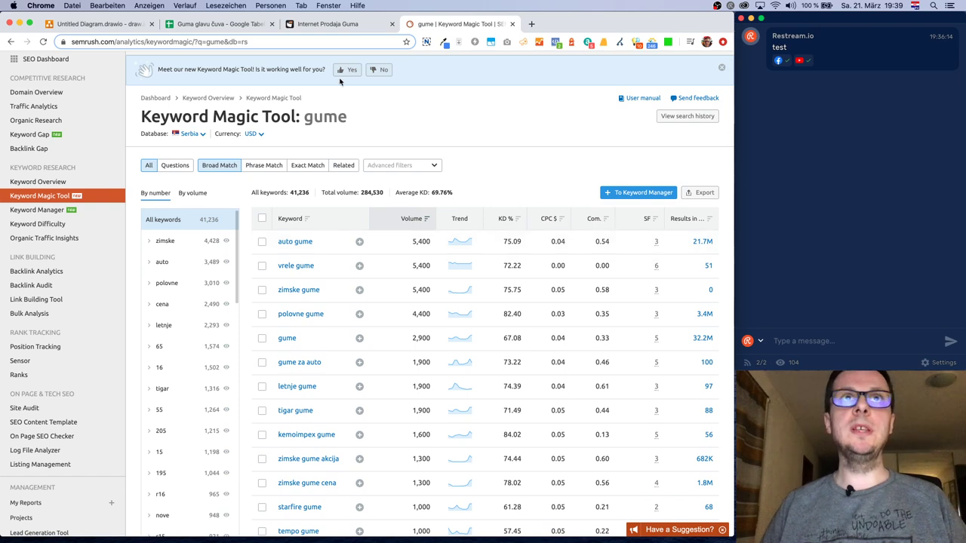
click(332, 24)
click(392, 23)
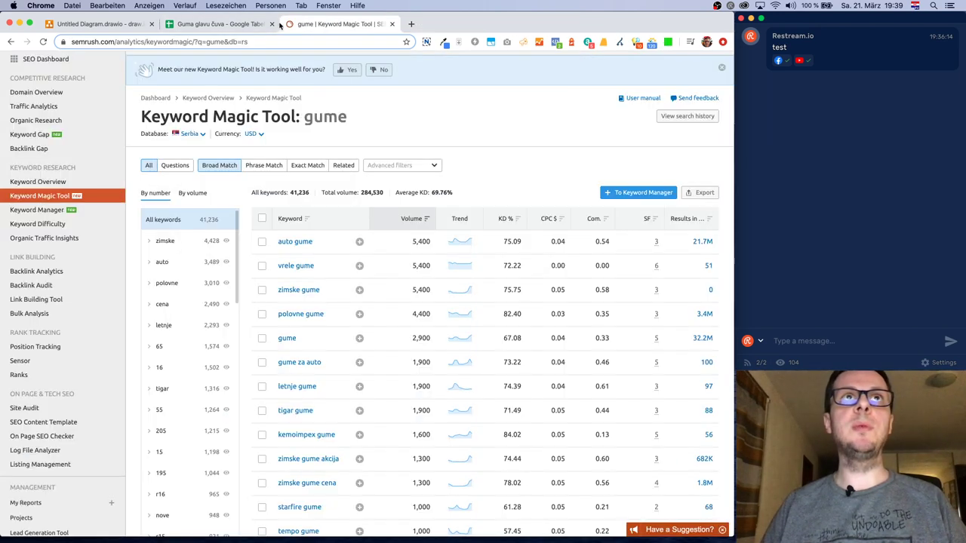
- Return to the keyword spreadsheet and enter 5400 as the SV SR value for auto gume in D3
click(234, 23)
click(208, 159)
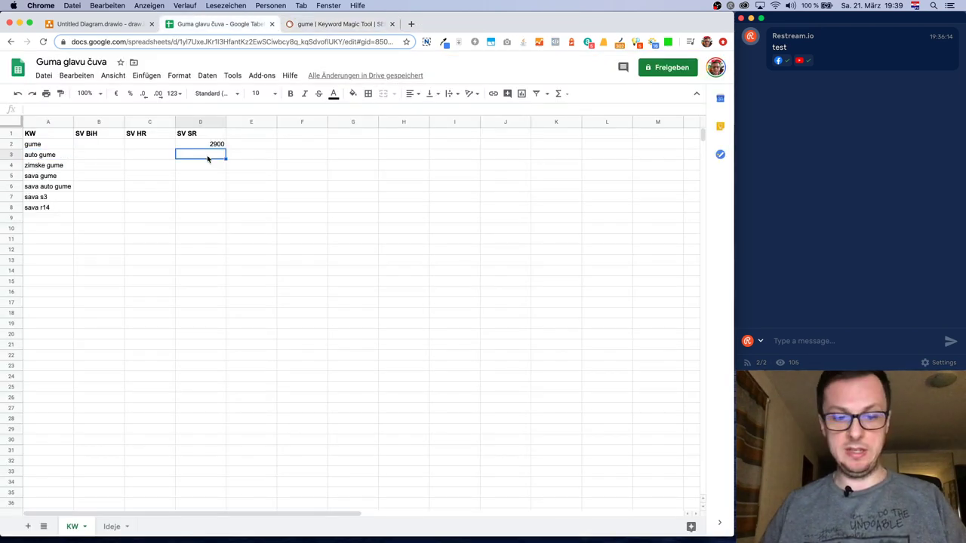
text(5400)
key(Return)
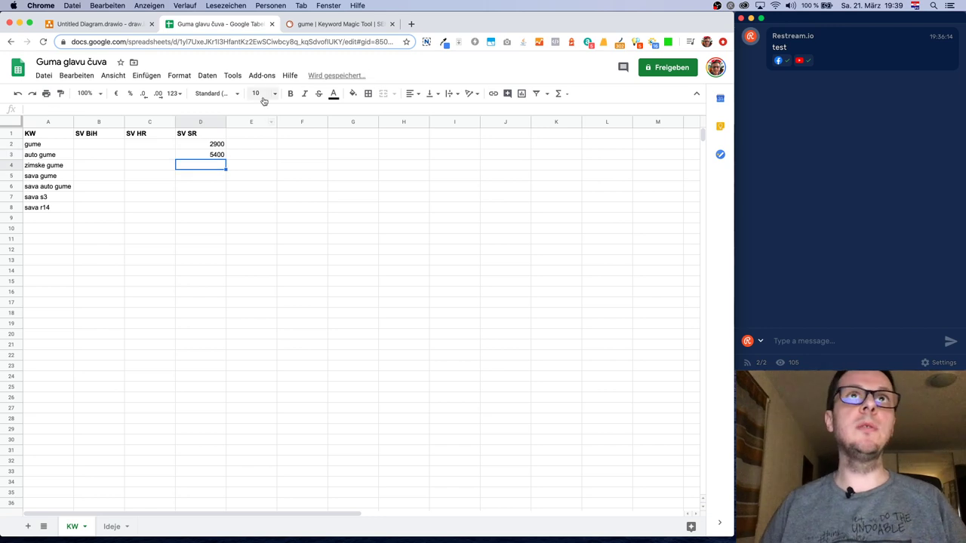
- Copy the keyword vrele gume from the SEMrush list and open google.rs in a new tab
click(335, 23)
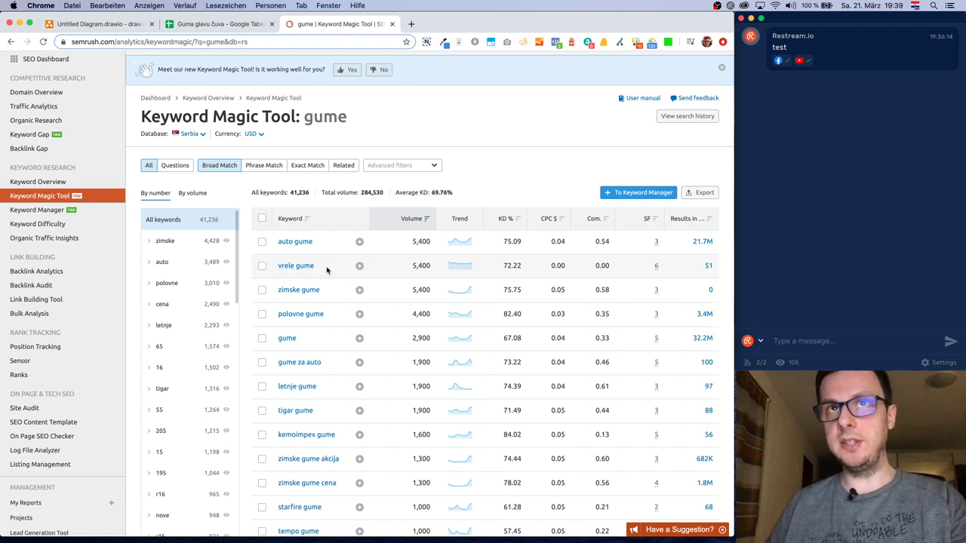
drag(317, 266, 282, 266)
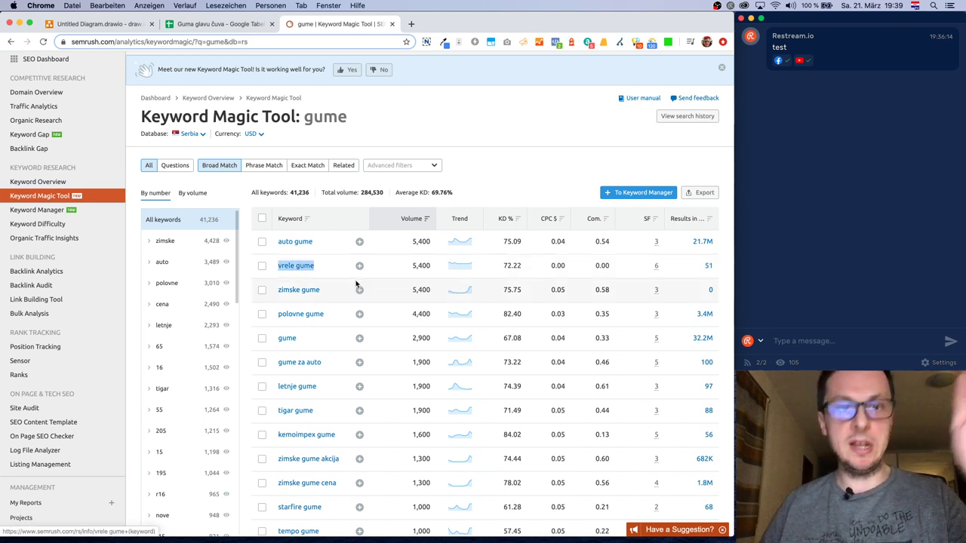
key(cmd+c)
key(cmd+t)
key(cmd+v)
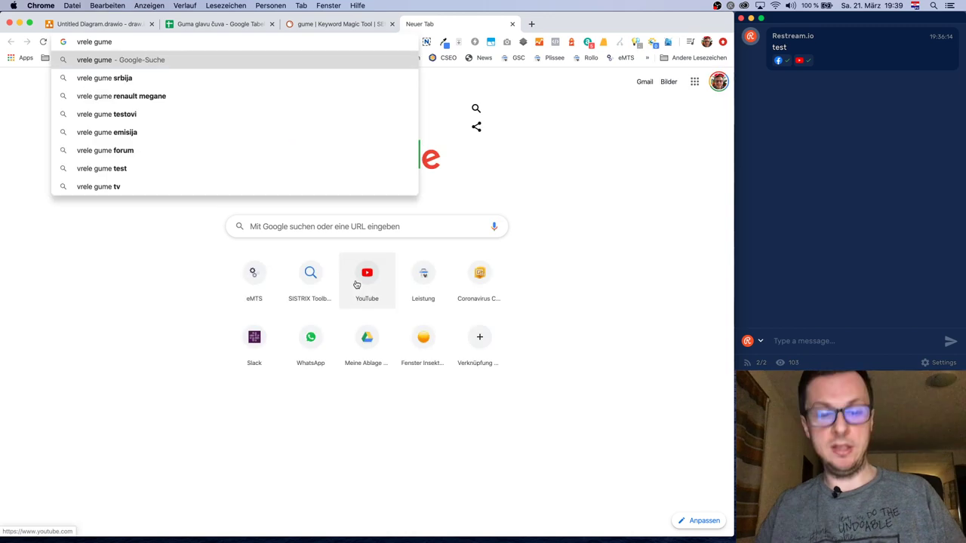
key(super+a)
text(goo)
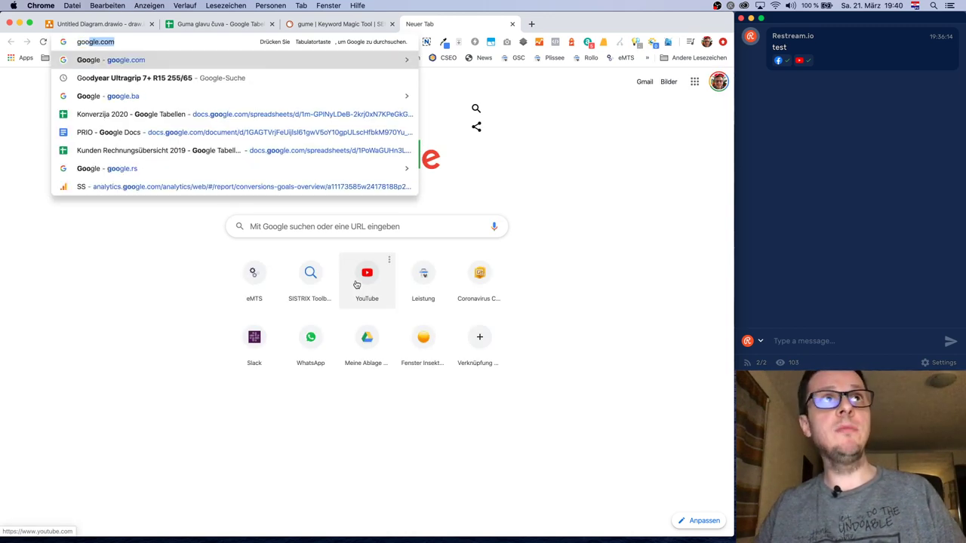
text(gle.rs)
key(Return)
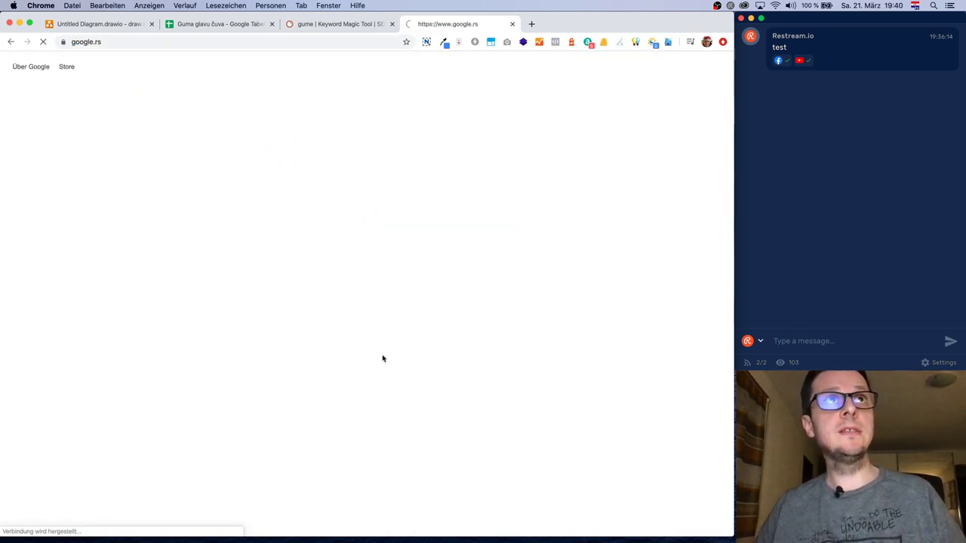
- Search google.rs for vrele gume and examine the results to judge what the keyword refers to
text(vrele gume)
key(Return)
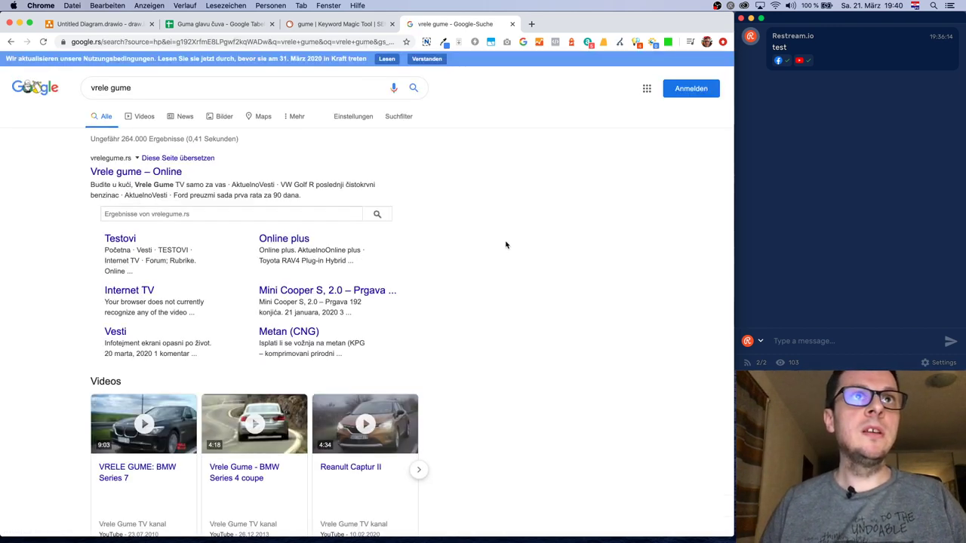
scroll(445, 239, down, 3)
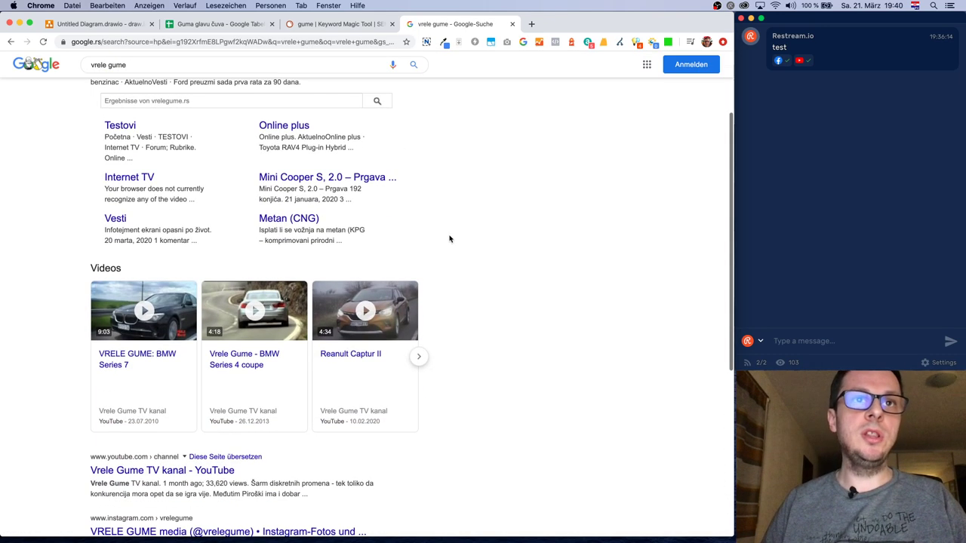
scroll(474, 239, down, 5)
scroll(475, 239, up, 4)
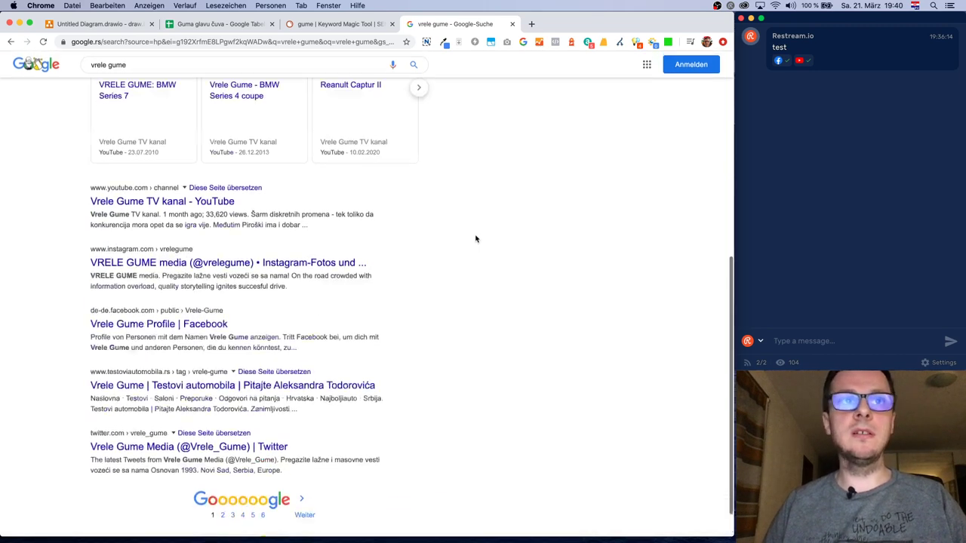
scroll(475, 239, up, 3)
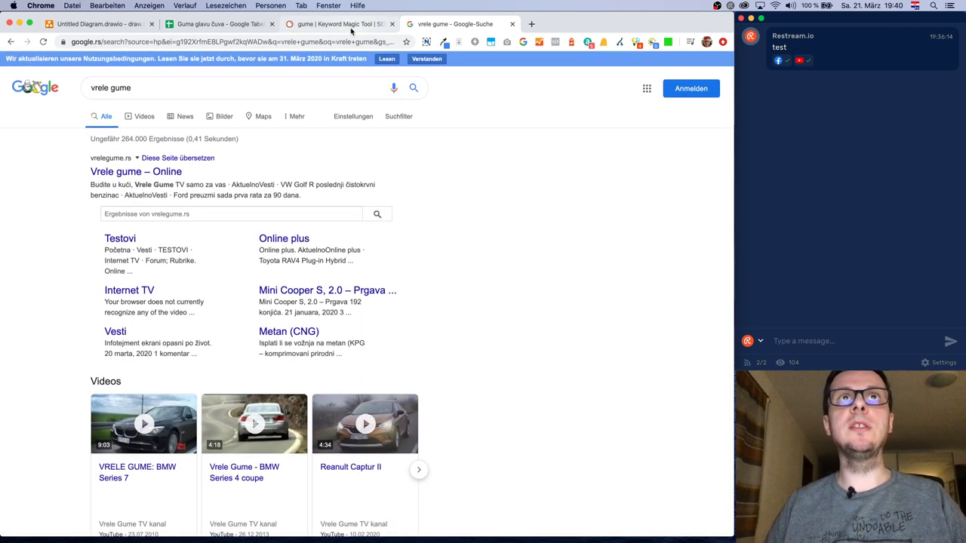
- Look up polovne gume in the SEMrush list, add it to the spreadsheet in A9 and enter 4400 as its SV SR in D9
click(348, 25)
click(339, 269)
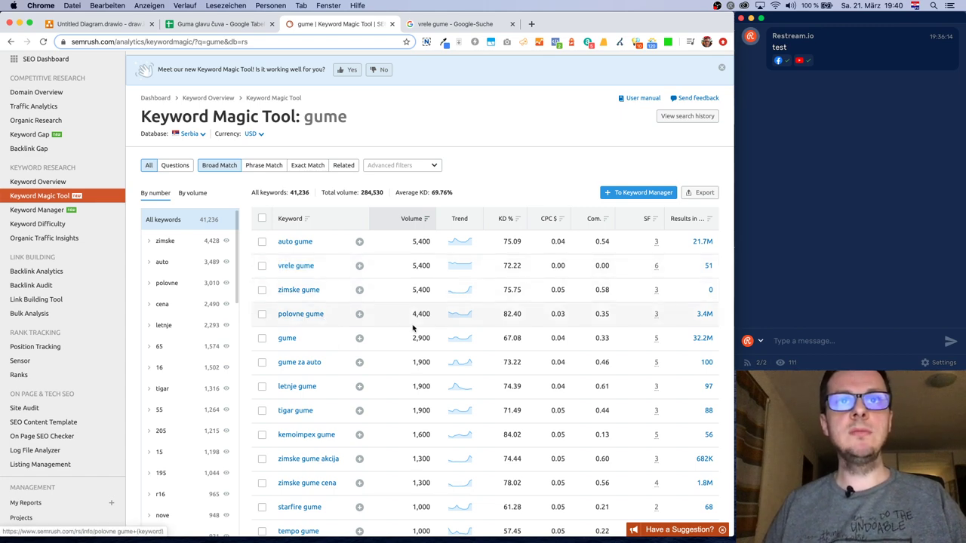
click(200, 27)
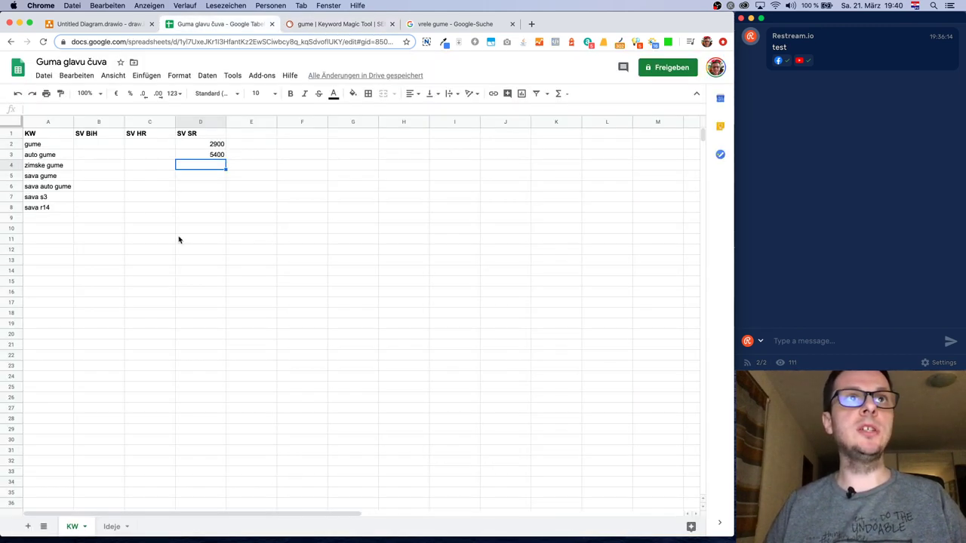
click(58, 218)
text(polovn)
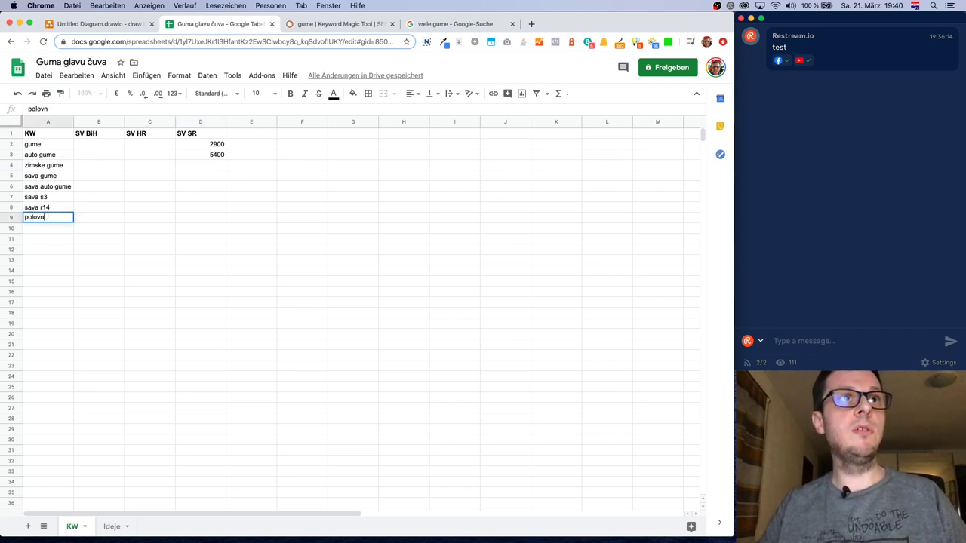
text(e gume)
key(Tab)
key(Tab)
key(Tab)
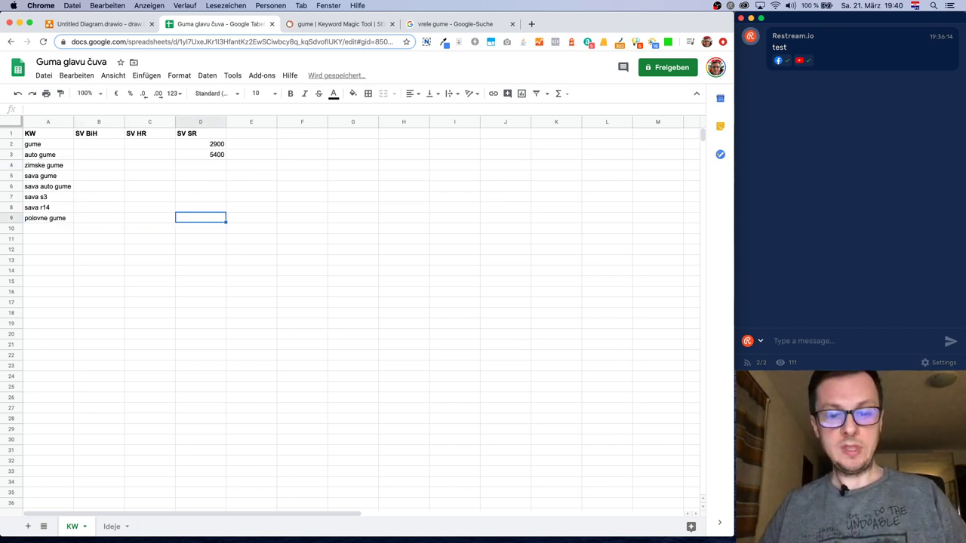
text(4400)
key(Return)
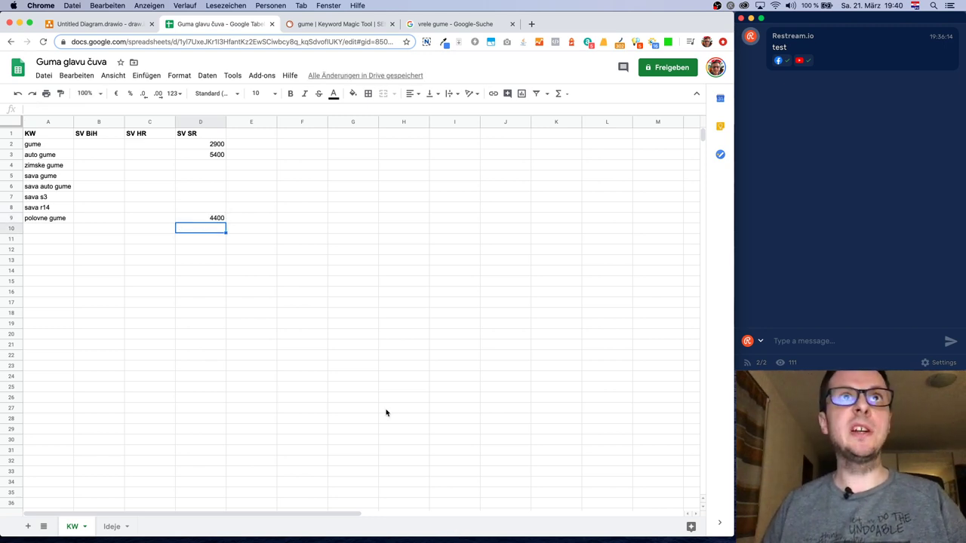
scroll(400, 362, down, 1)
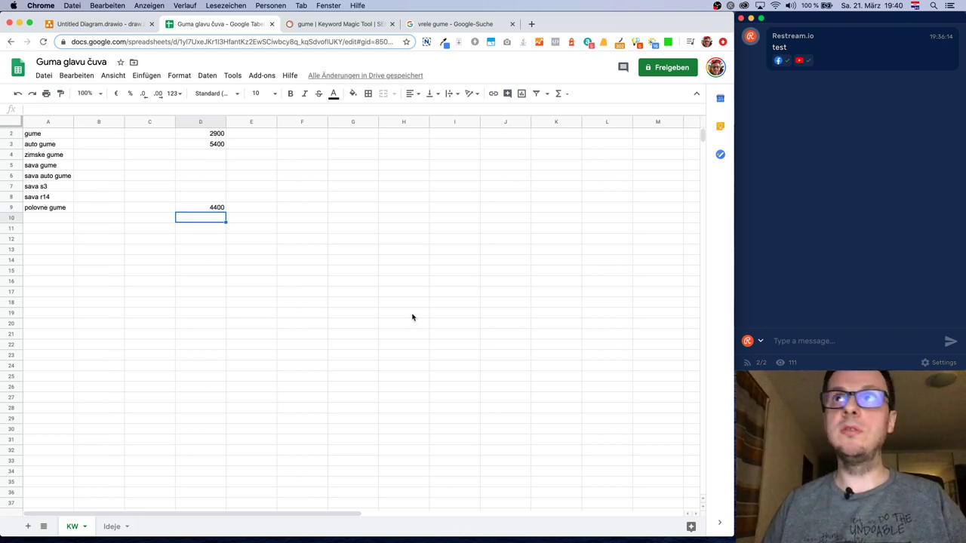
click(773, 128)
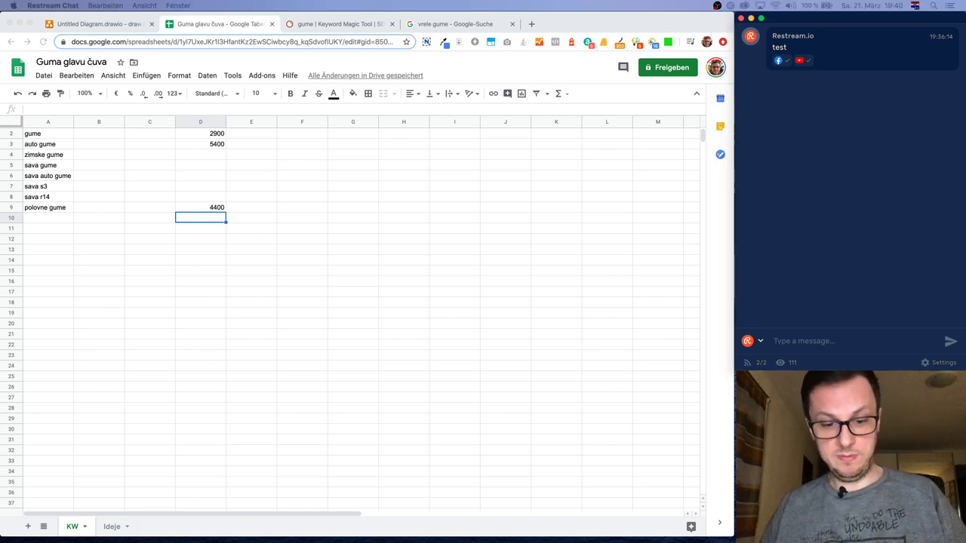
click(846, 344)
key(super+v)
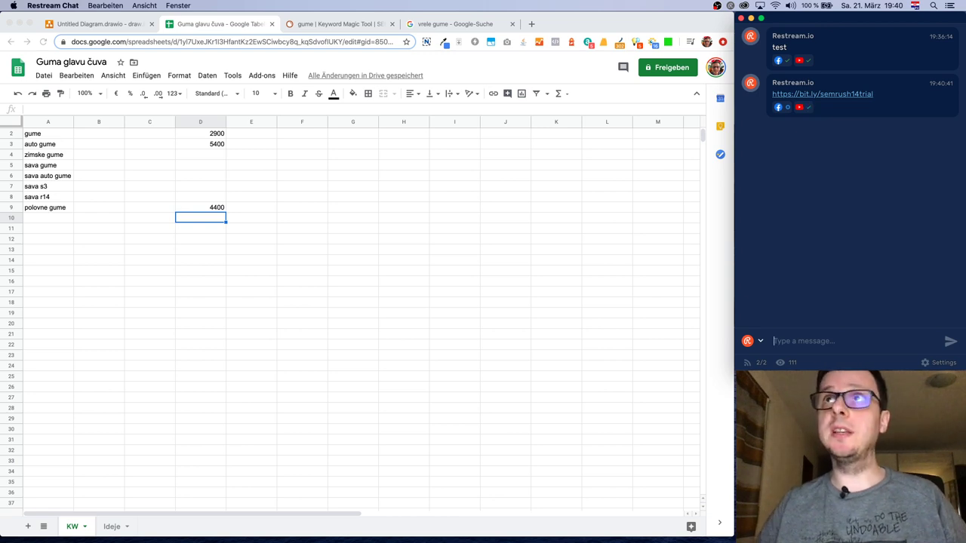
key(super+Tab)
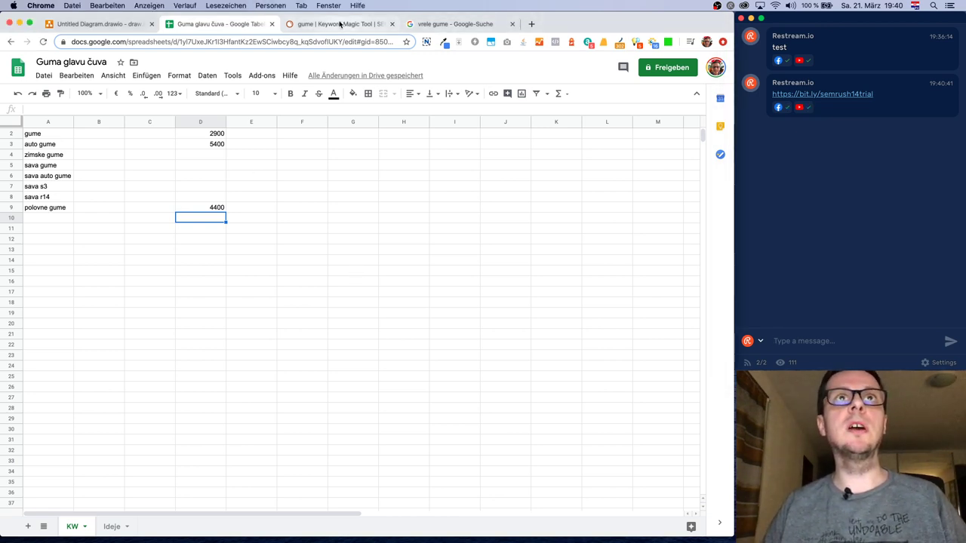
click(340, 25)
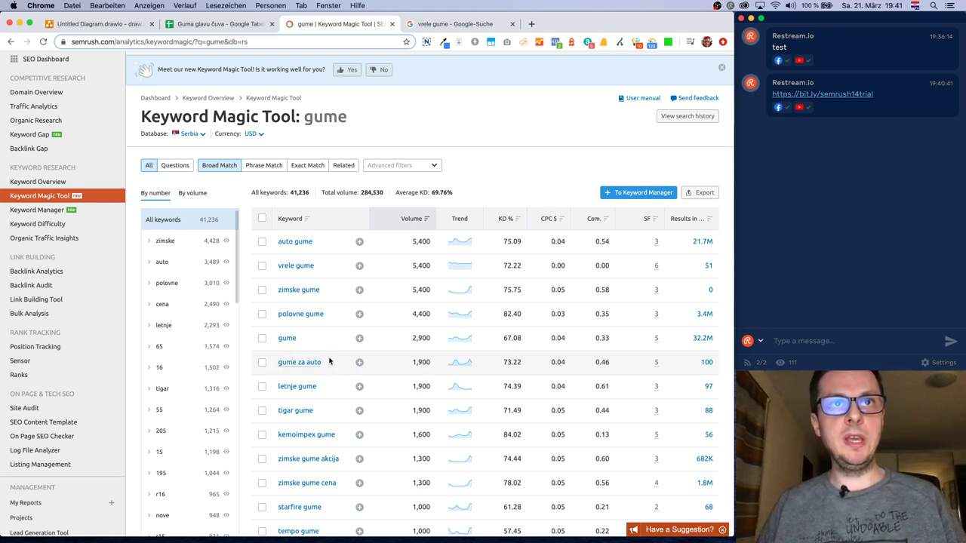
- Copy the keyword gume za auto from the SEMrush list into A10 of the spreadsheet and enter 1900 as its SV SR in D10
triple_click(277, 362)
key(cmd+c)
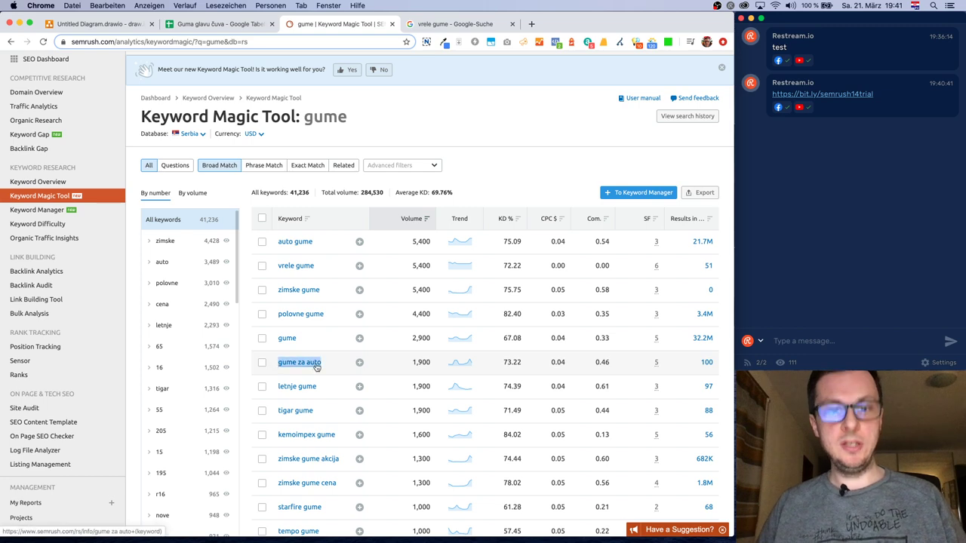
key(ctrl+Tab)
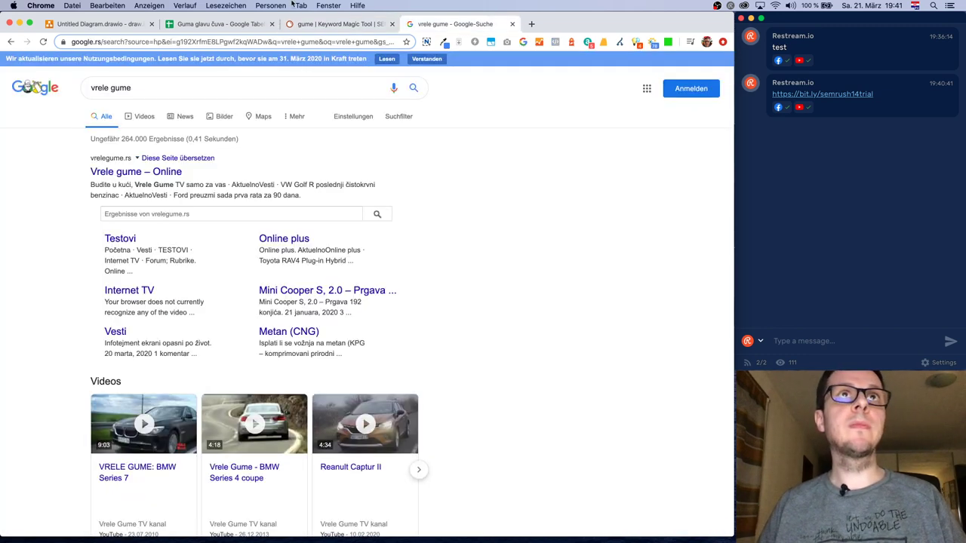
click(247, 23)
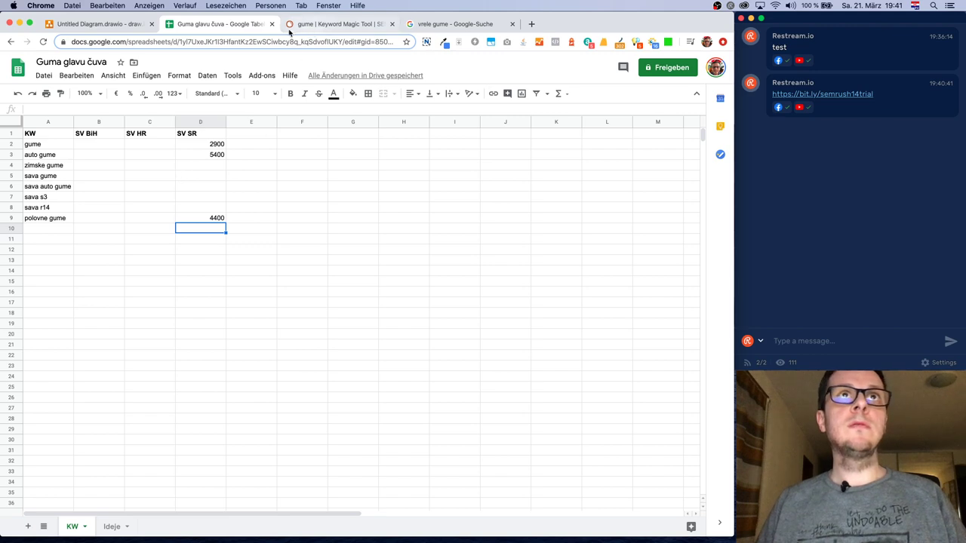
click(317, 24)
click(226, 26)
click(72, 231)
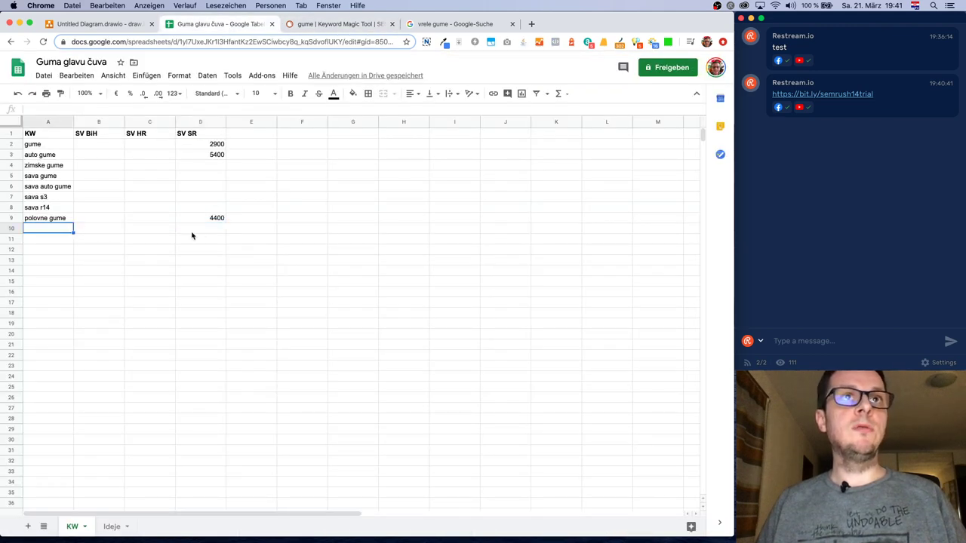
key(cmd+v)
click(207, 229)
text(19)
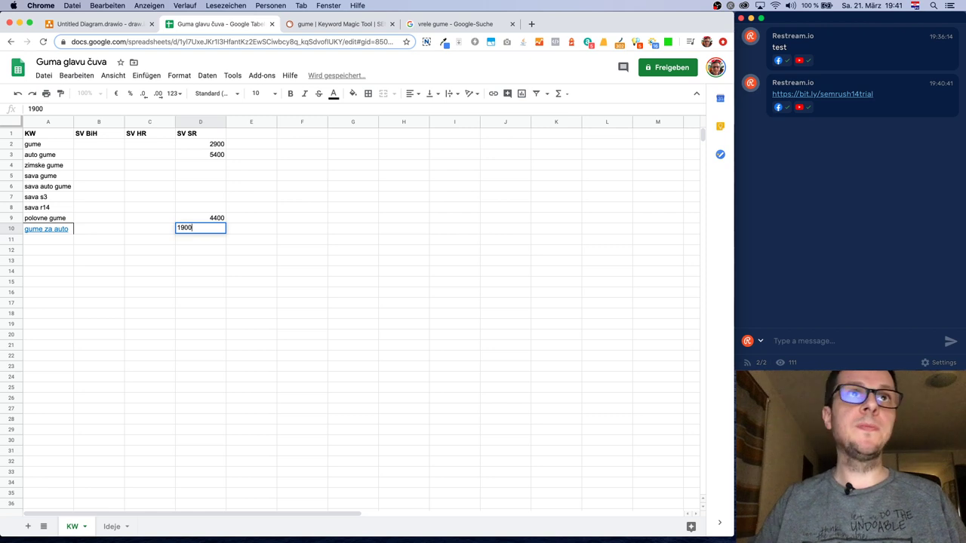
text(00)
key(Tab)
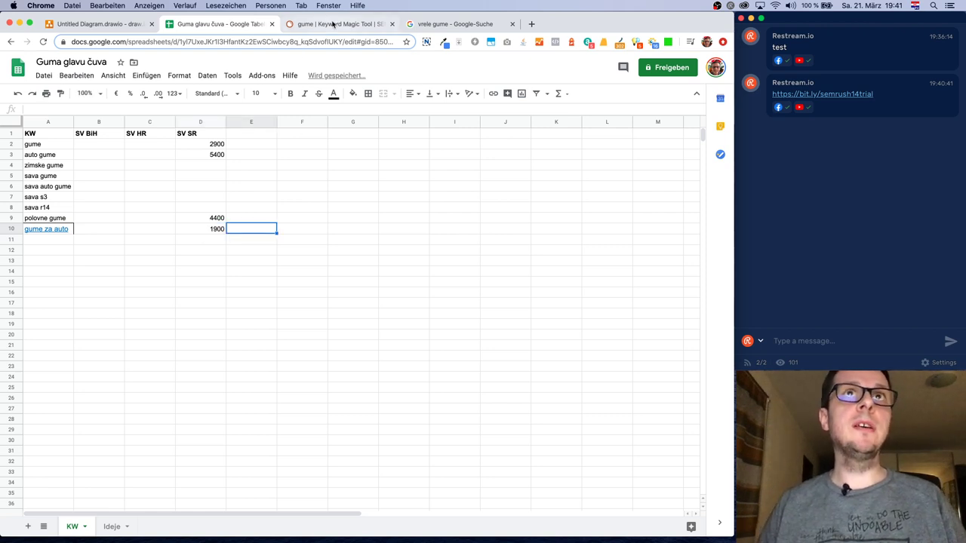
- Copy letnje gume from the SEMrush list into A11 of the spreadsheet and enter 1900 as its SV SR in D11
click(335, 25)
click(314, 391)
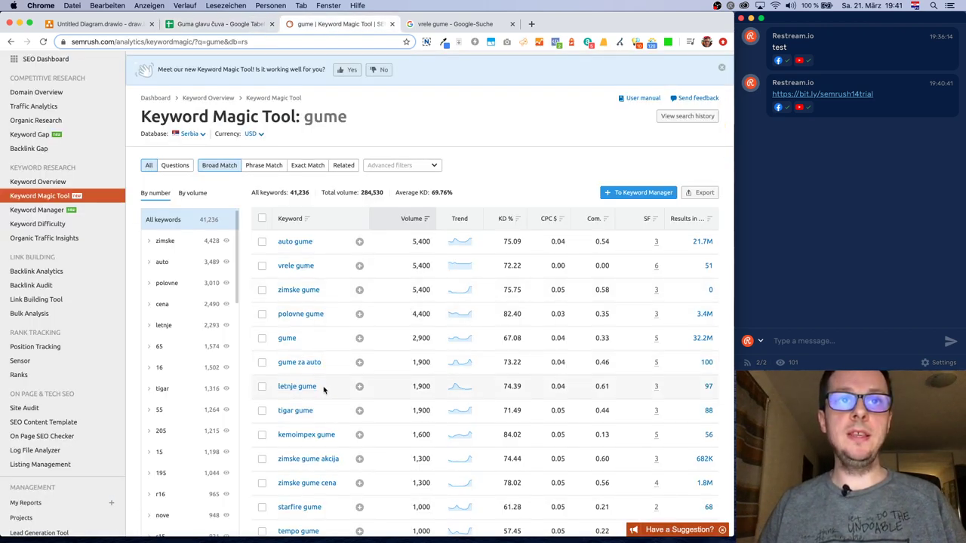
drag(324, 389, 279, 387)
key(super+c)
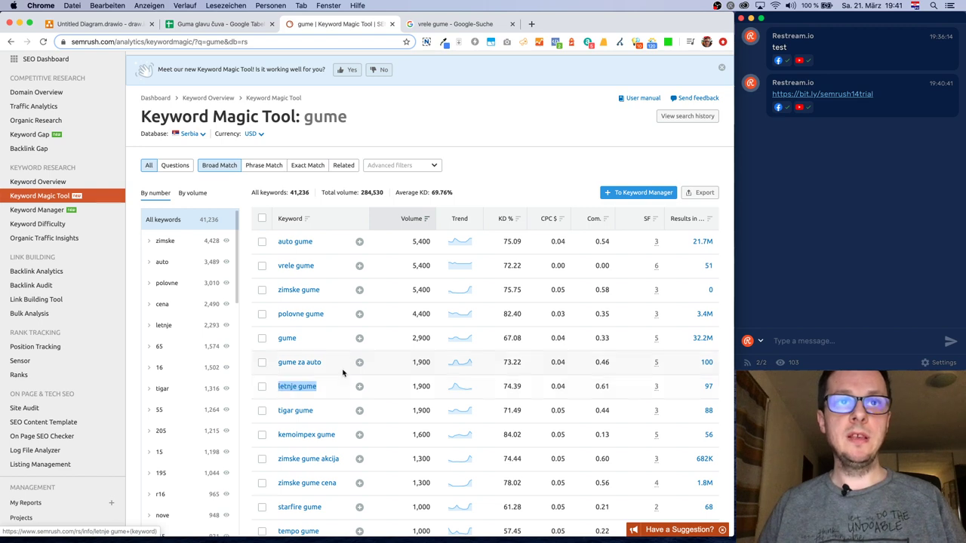
scroll(345, 339, down, 1)
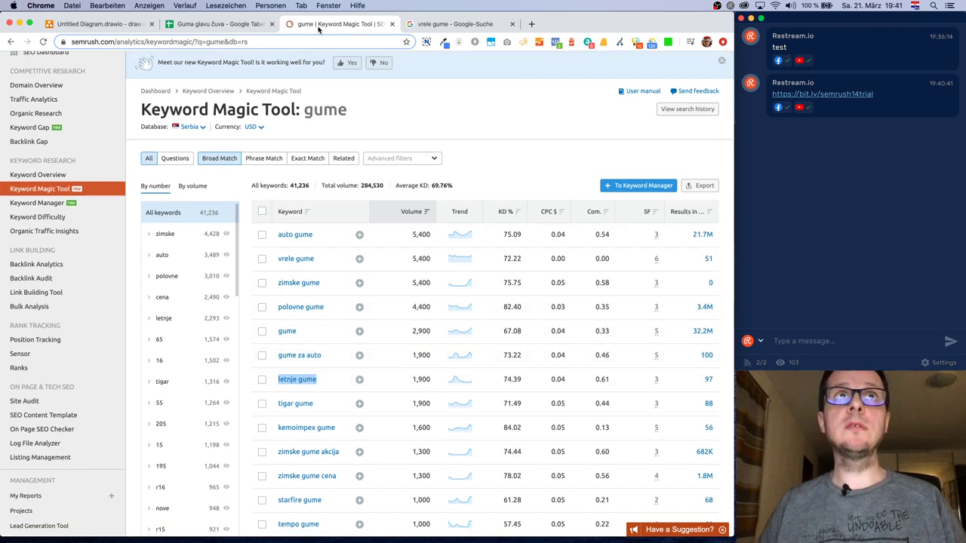
click(219, 23)
click(48, 240)
key(super+v)
click(200, 240)
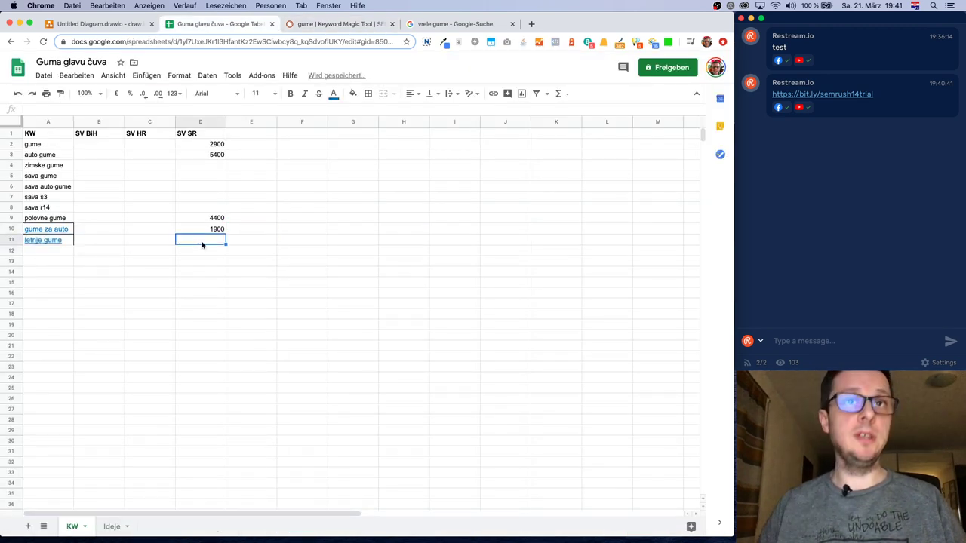
text(1900)
key(Return)
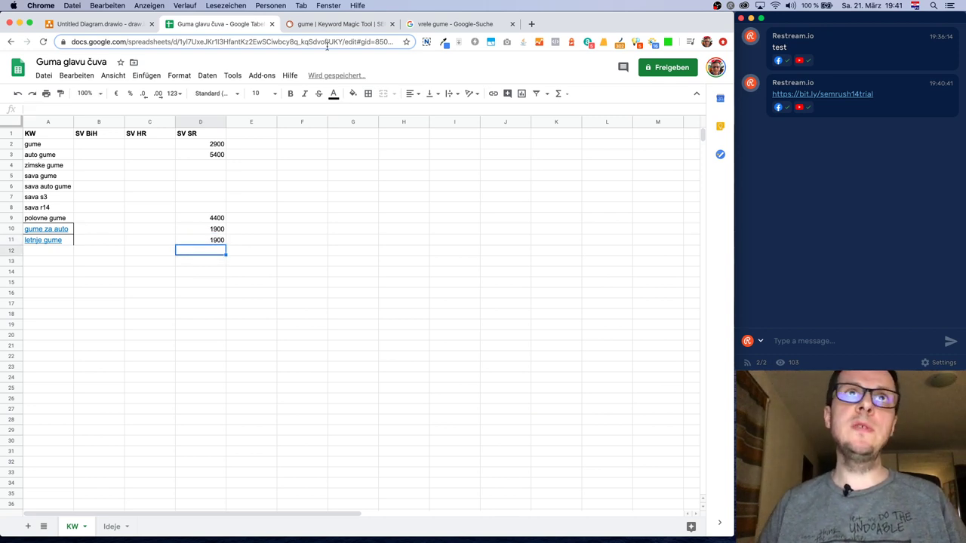
- Copy tigar gume from the SEMrush list into A12 of the spreadsheet and enter 1900 as its SV SR in D12
click(341, 24)
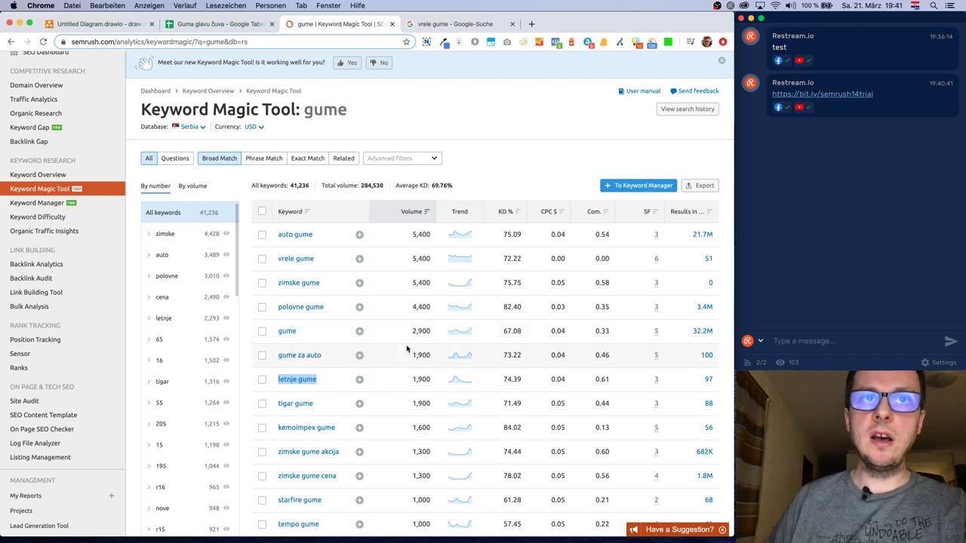
scroll(406, 349, down, 3)
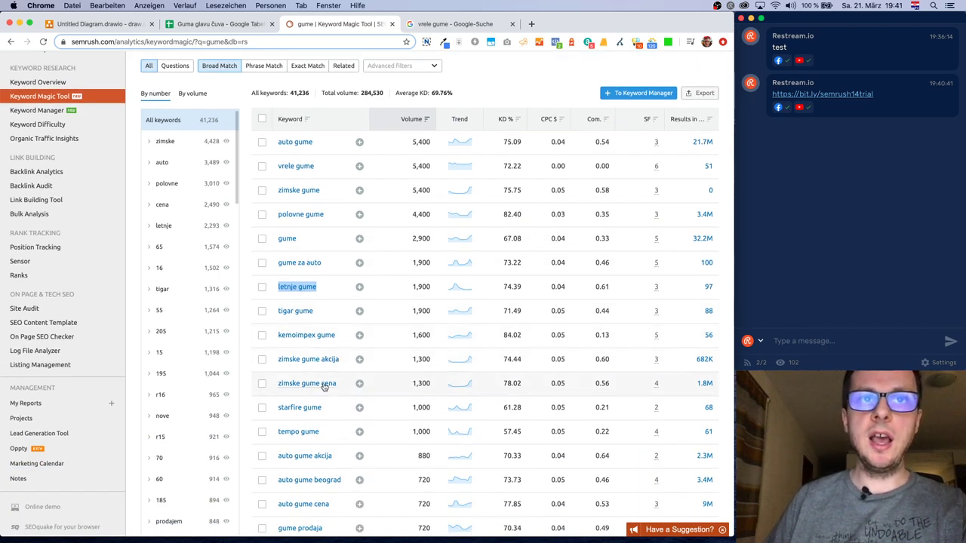
click(315, 312)
drag(319, 312, 277, 314)
key(super+c)
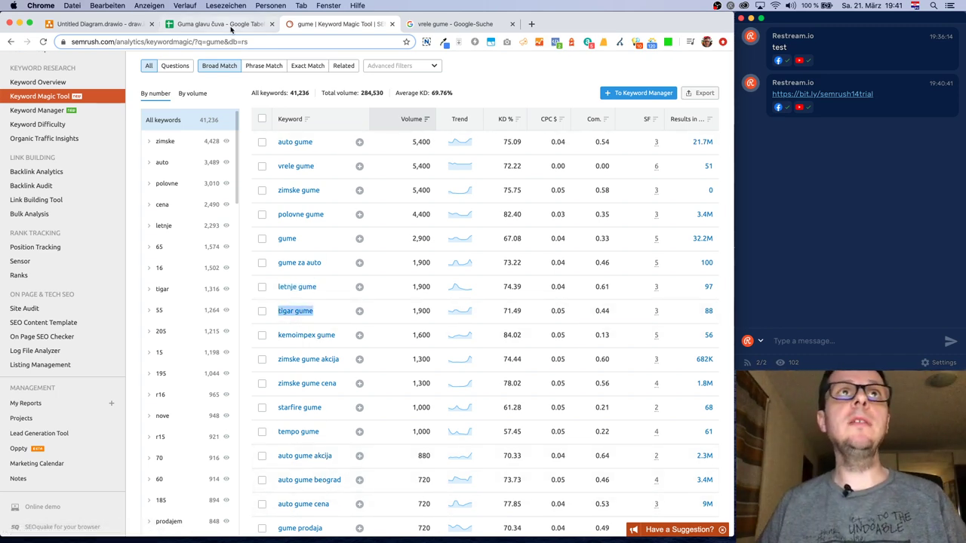
key(ctrl+shift+Tab)
click(49, 255)
key(super+v)
click(217, 252)
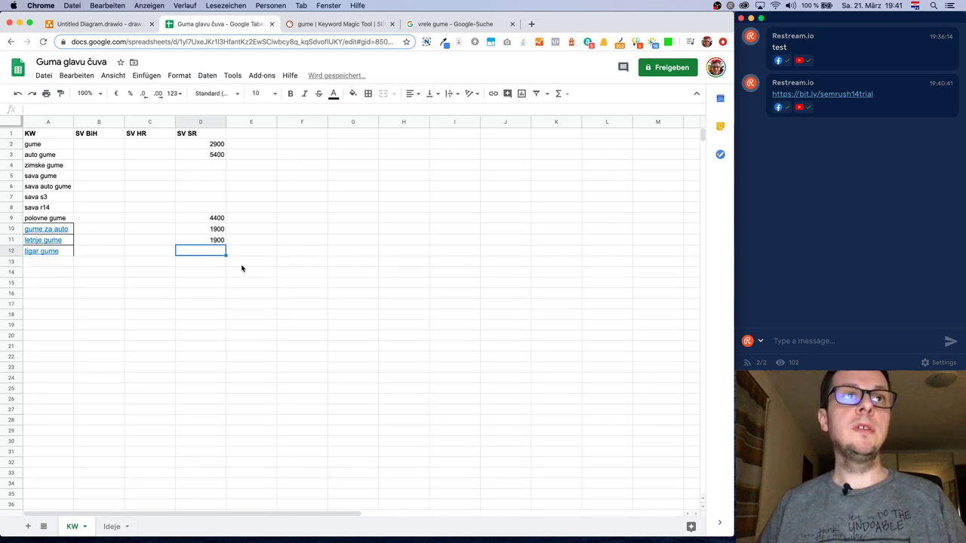
text(1900)
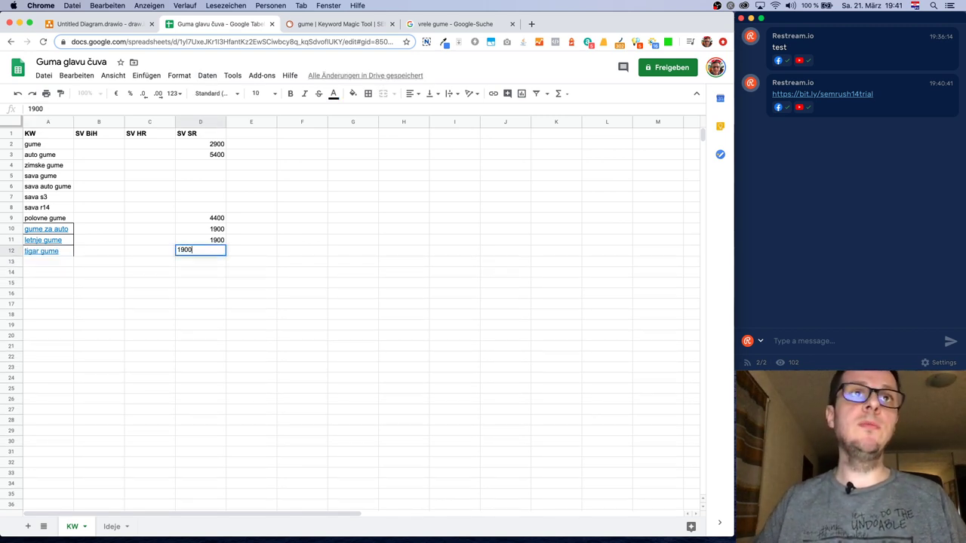
- Add the column header Napomena in E1, beside SV SR
key(Up)
key(Up)
key(Up)
key(Up)
key(Up)
key(Up)
key(Up)
key(Up)
key(Up)
key(Up)
key(Up)
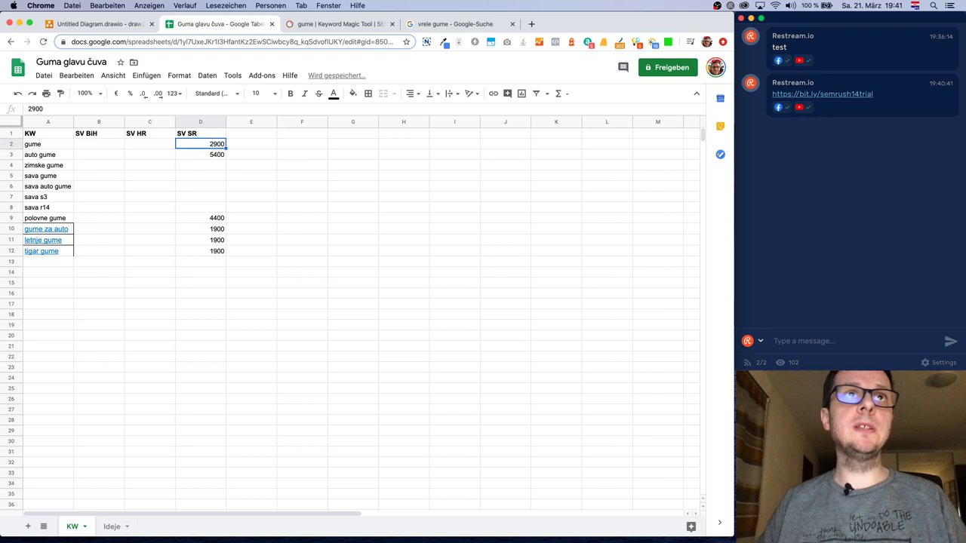
key(Right)
text(N)
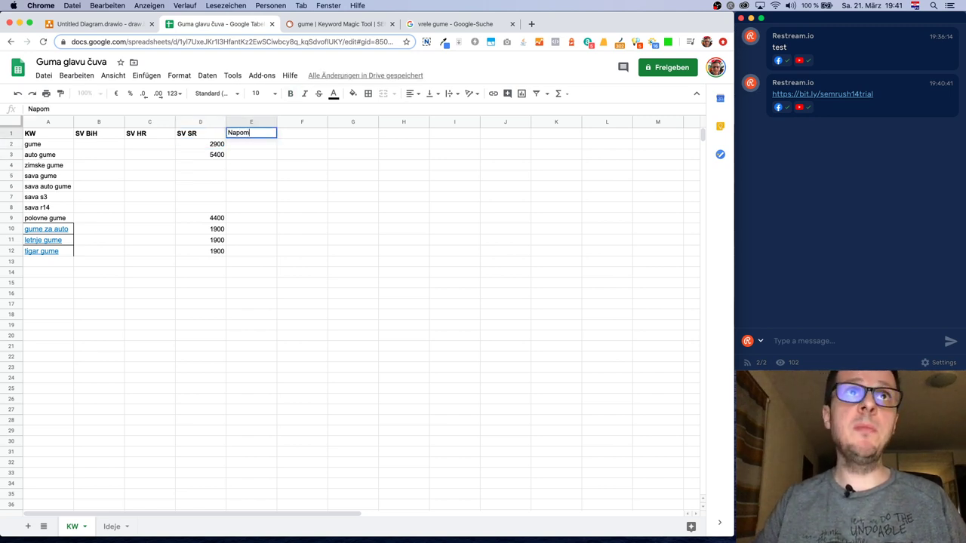
- Enter proiz. as the Napomena note for tigar gume in E12
click(252, 251)
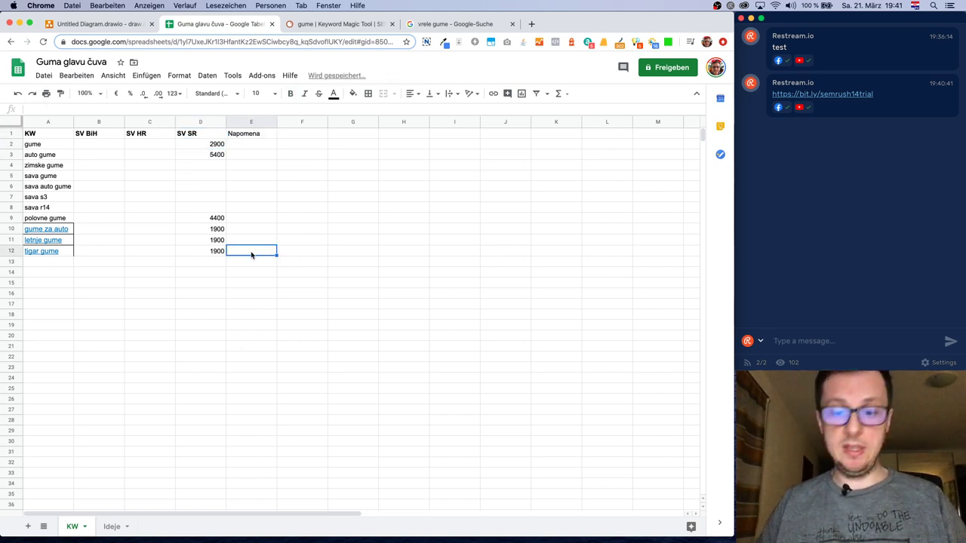
text(pro)
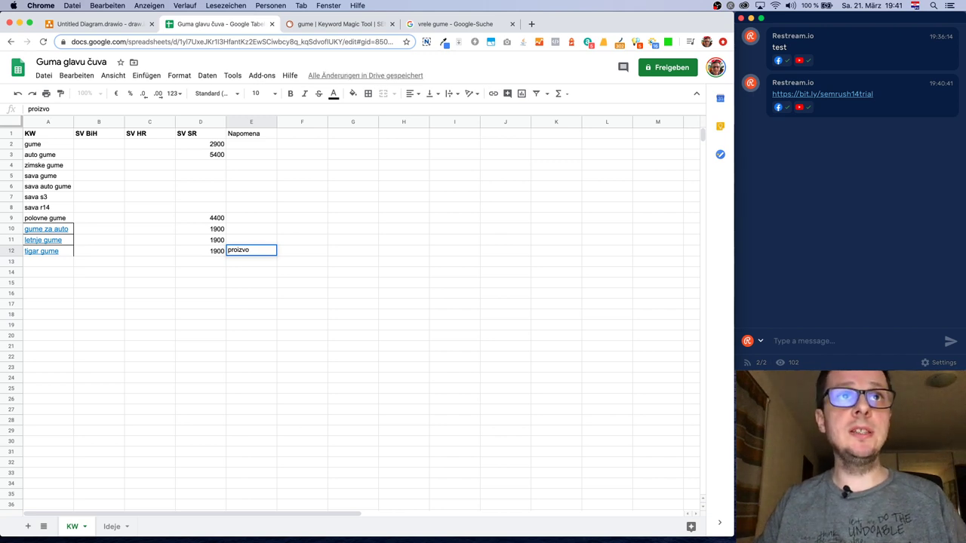
text(iz.)
key(Return)
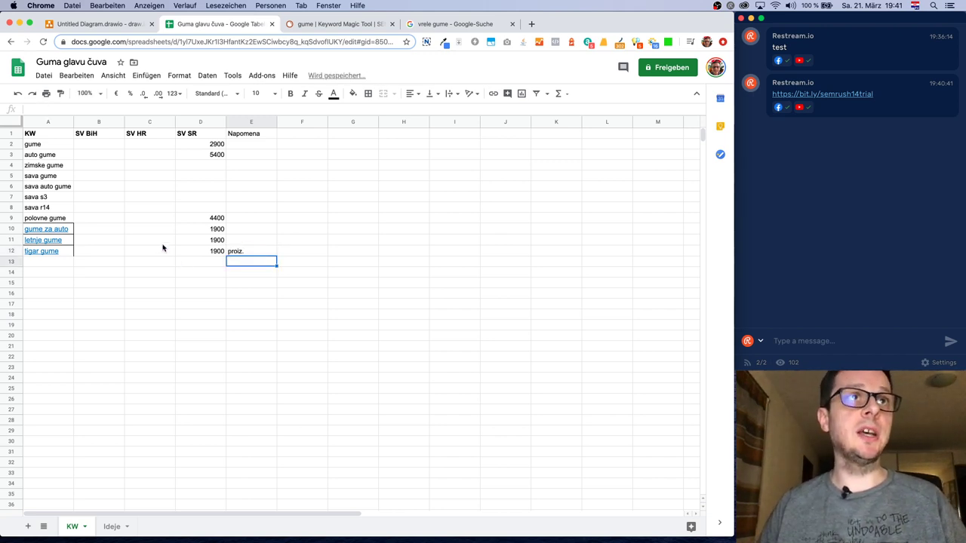
- Return to the SEMrush keyword list and examine the terms below tigar gume, down to polovne gume 16
click(340, 23)
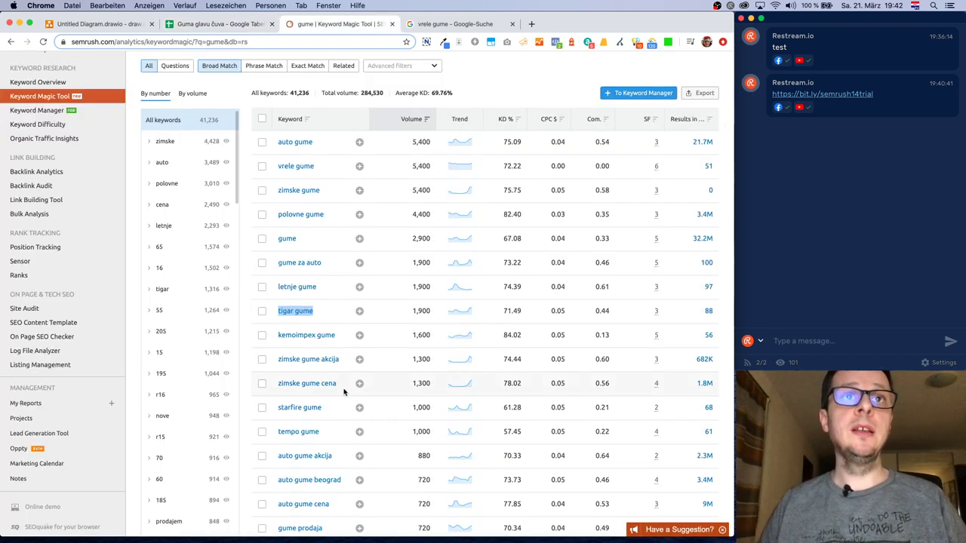
click(325, 317)
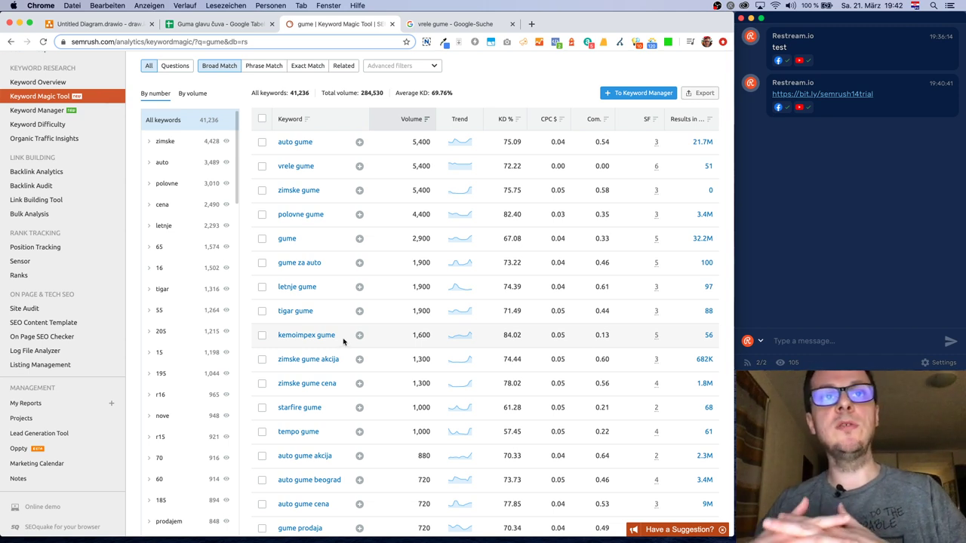
scroll(342, 340, down, 3)
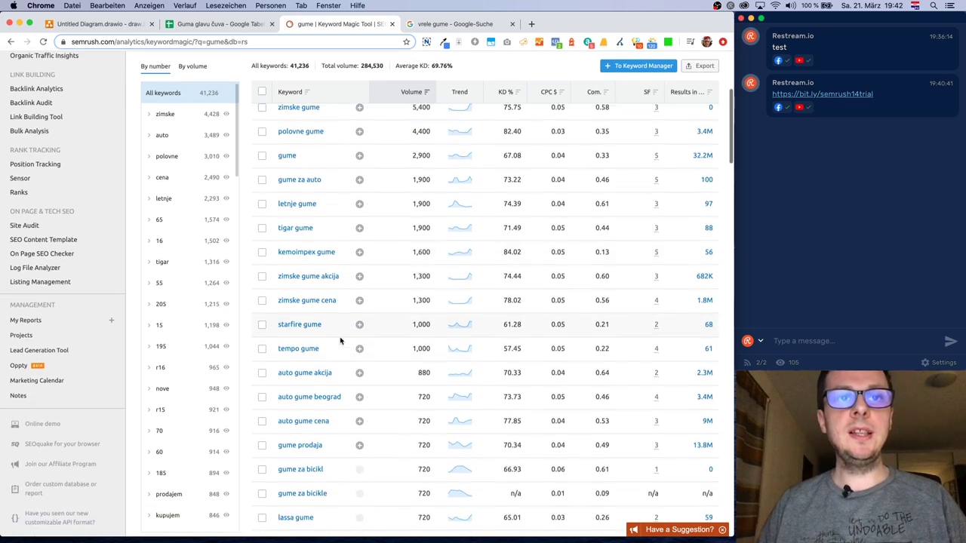
scroll(341, 431, down, 2)
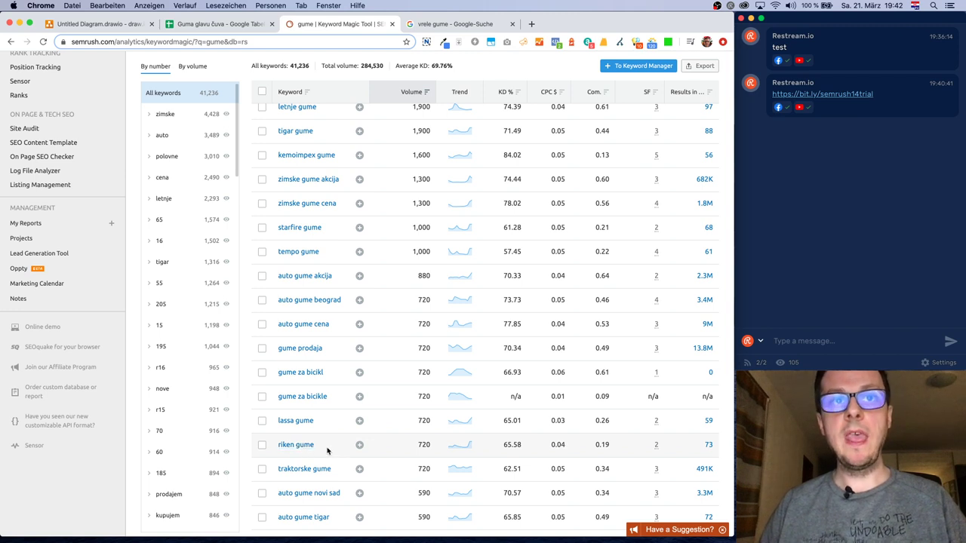
scroll(317, 466, down, 1)
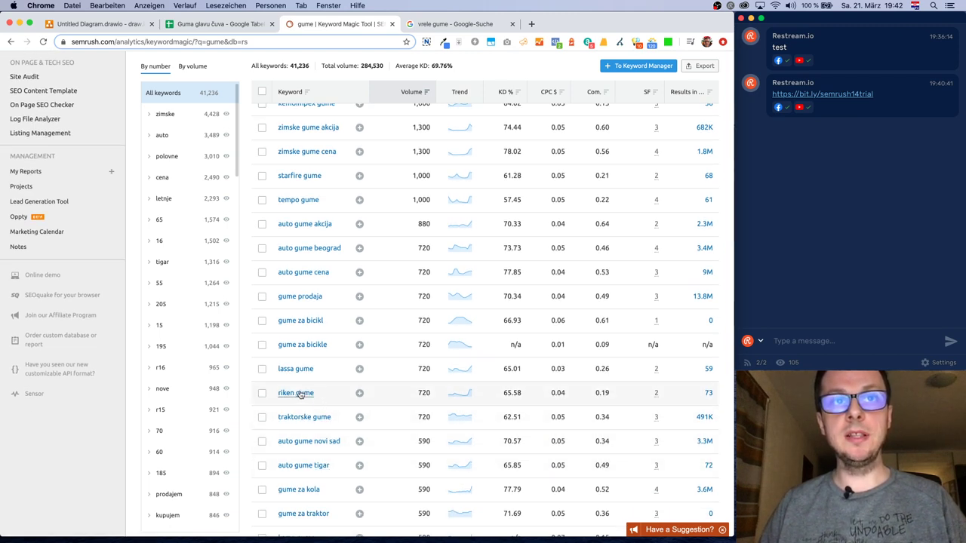
scroll(327, 369, down, 2)
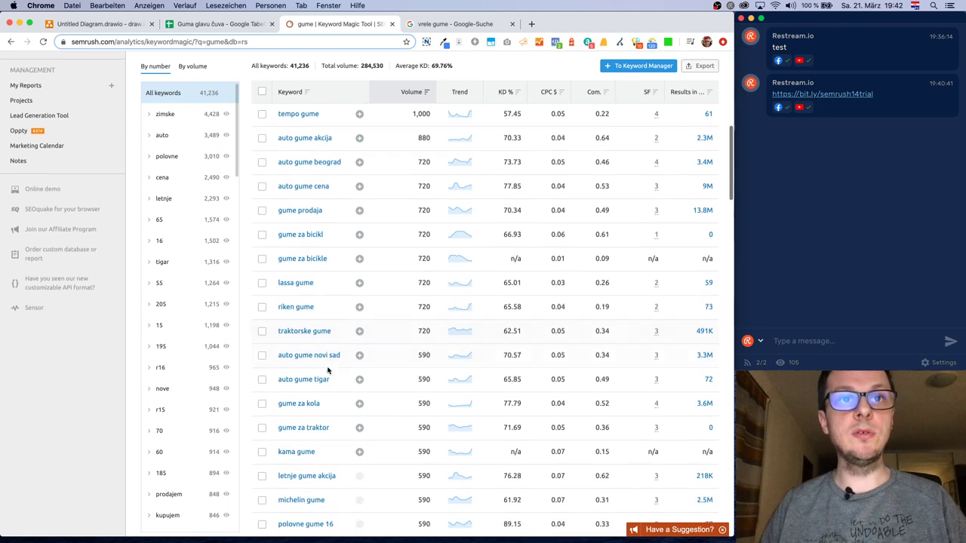
scroll(345, 435, down, 3)
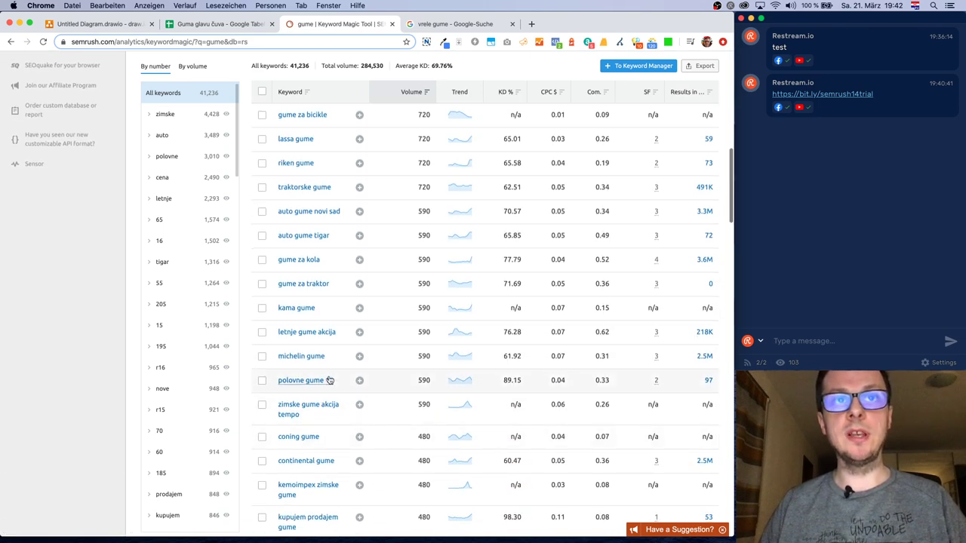
drag(337, 385, 278, 382)
click(337, 384)
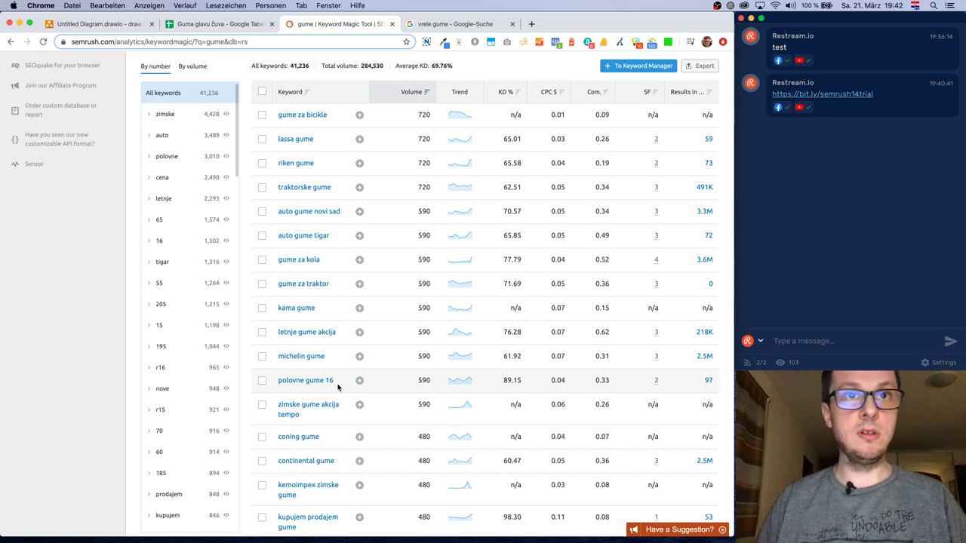
- Look up sava gume in the SEMrush list and enter 480 as its SV SR in D5 of the spreadsheet
scroll(337, 386, down, 3)
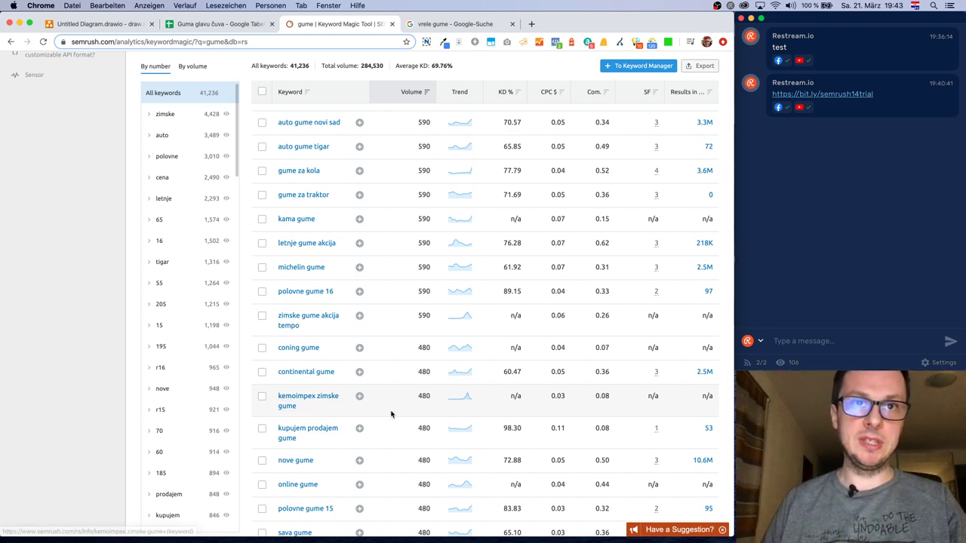
scroll(316, 411, down, 3)
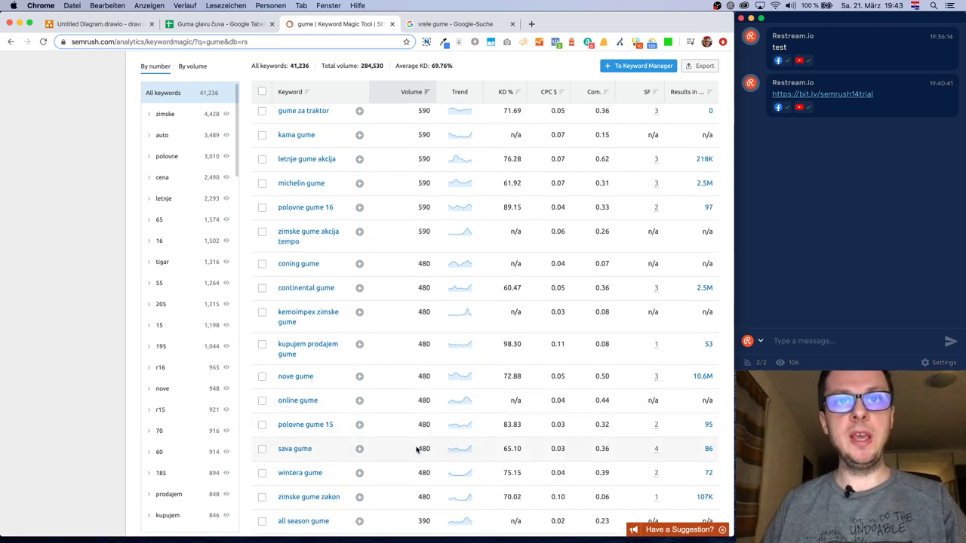
key(ctrl+shift+Tab)
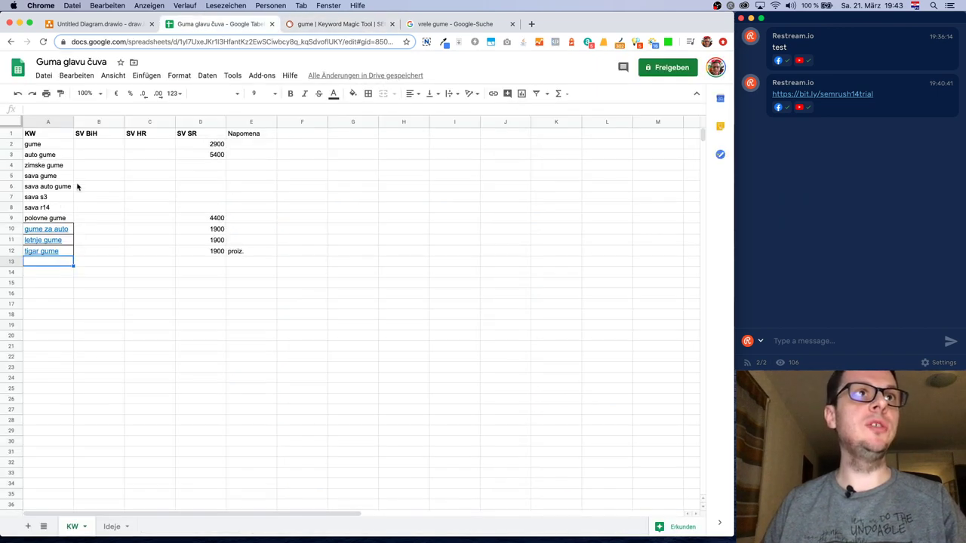
click(206, 176)
text(480)
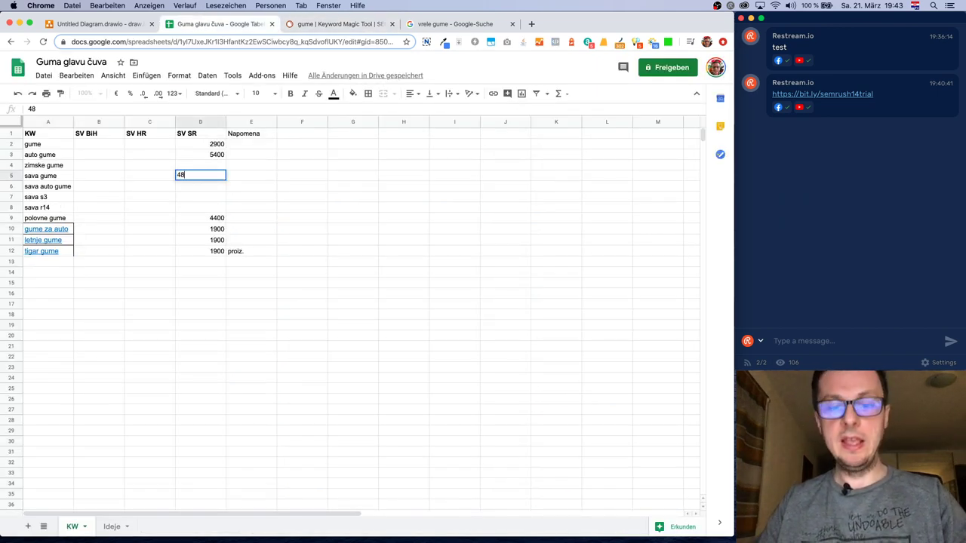
key(Return)
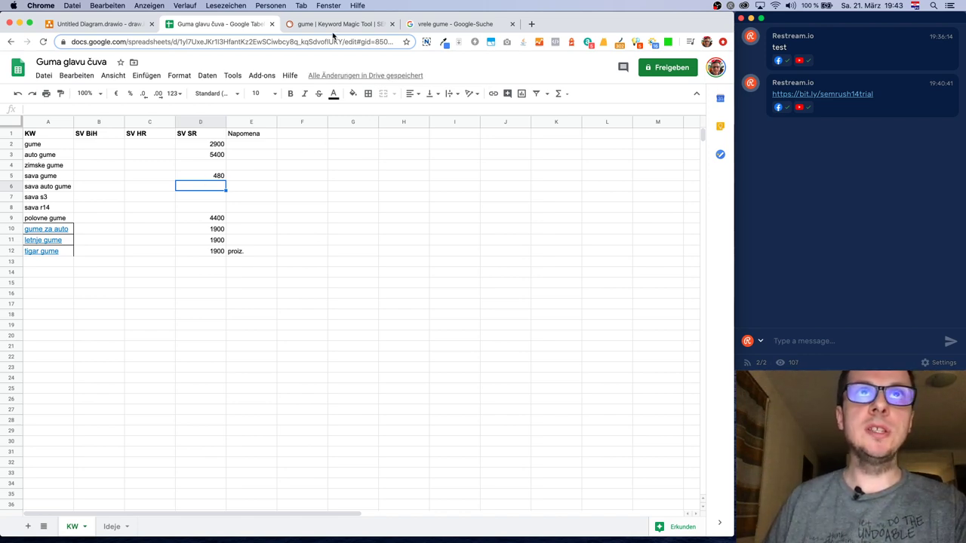
- Return to the SEMrush keyword list, look through the rest of the first page of gume keywords and open page 2
click(334, 24)
scroll(472, 363, down, 5)
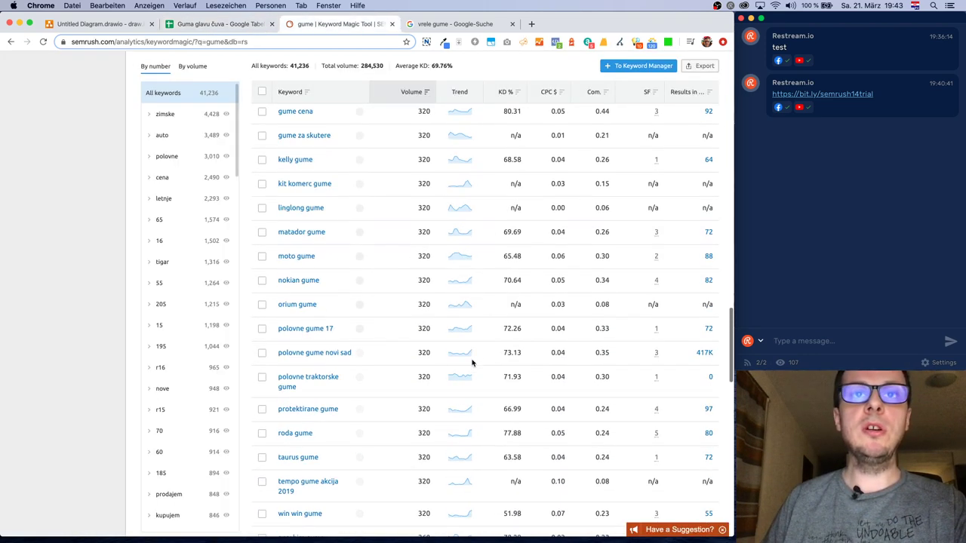
scroll(472, 363, down, 15)
scroll(395, 345, up, 2)
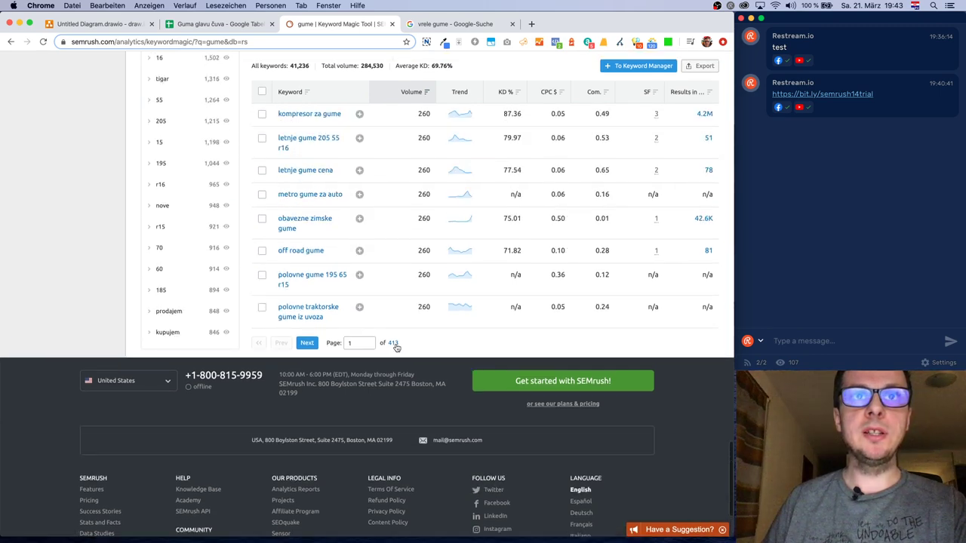
click(307, 343)
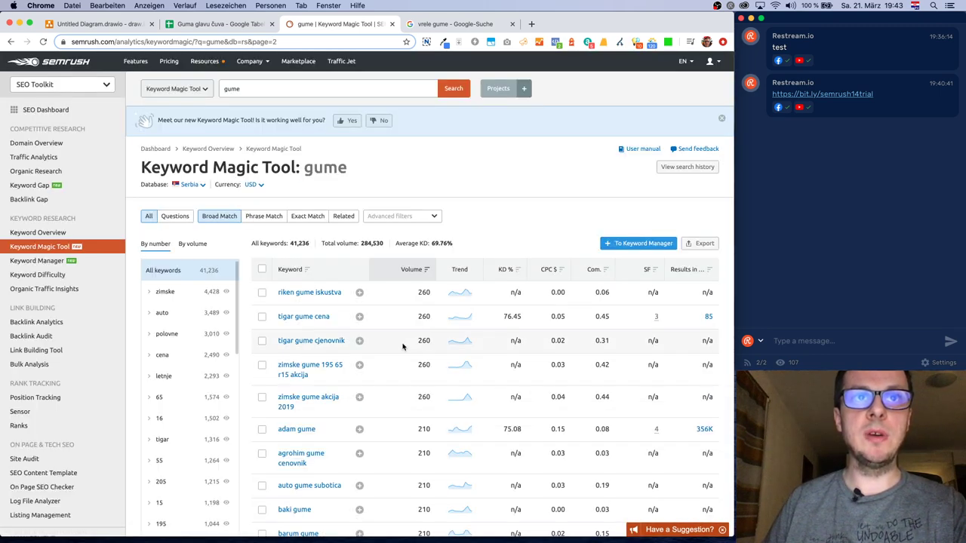
- Examine the search volumes of zimske gume 195 65 r15 akcija and tigar gume cena on page 2
scroll(402, 344, down, 2)
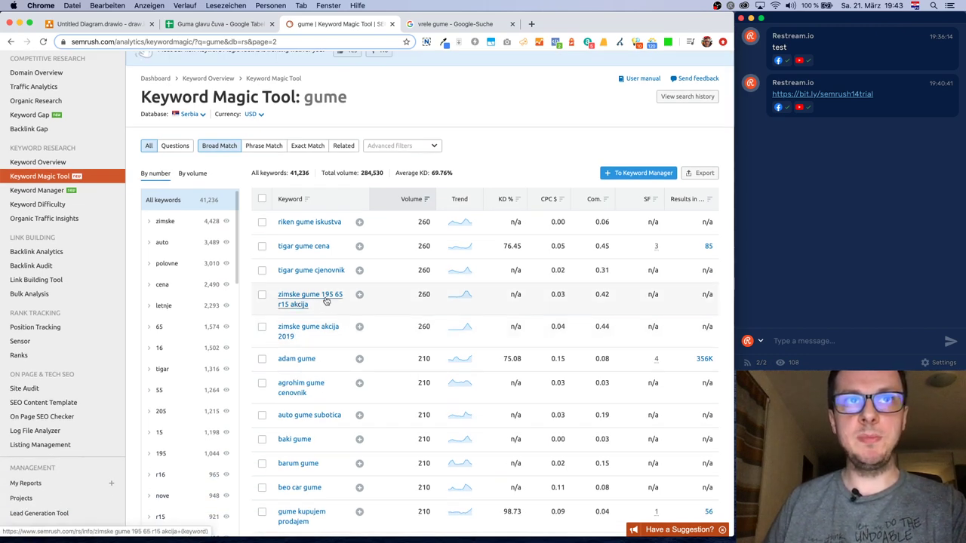
double_click(420, 295)
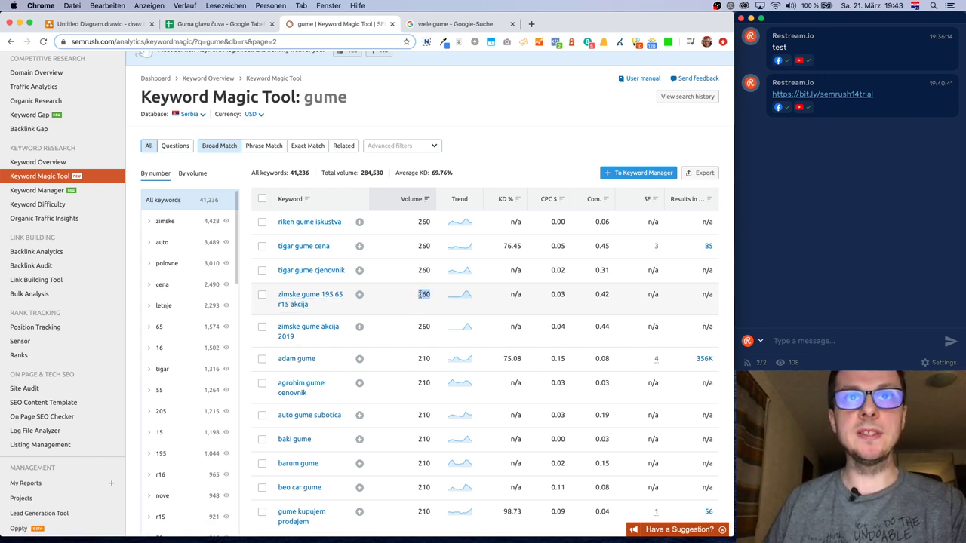
drag(428, 294, 411, 296)
click(414, 296)
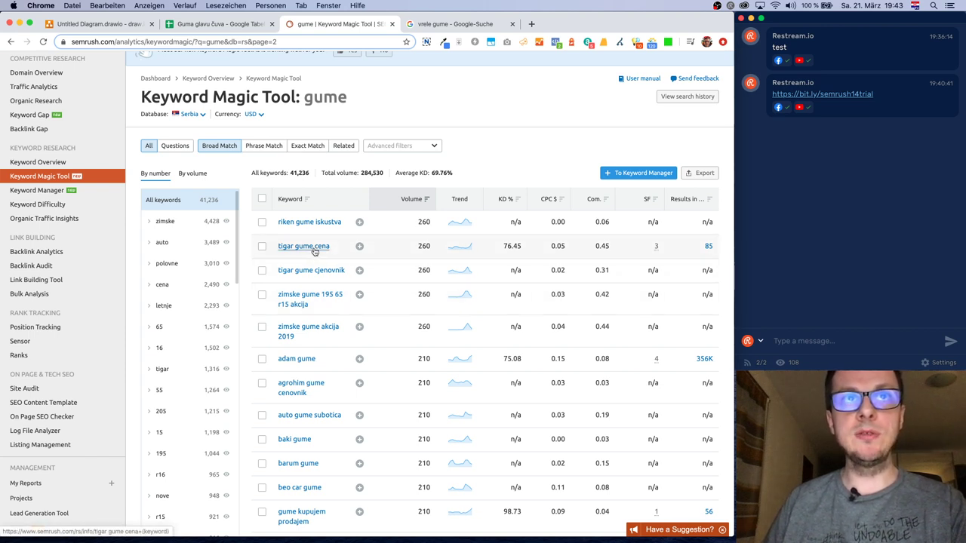
double_click(425, 245)
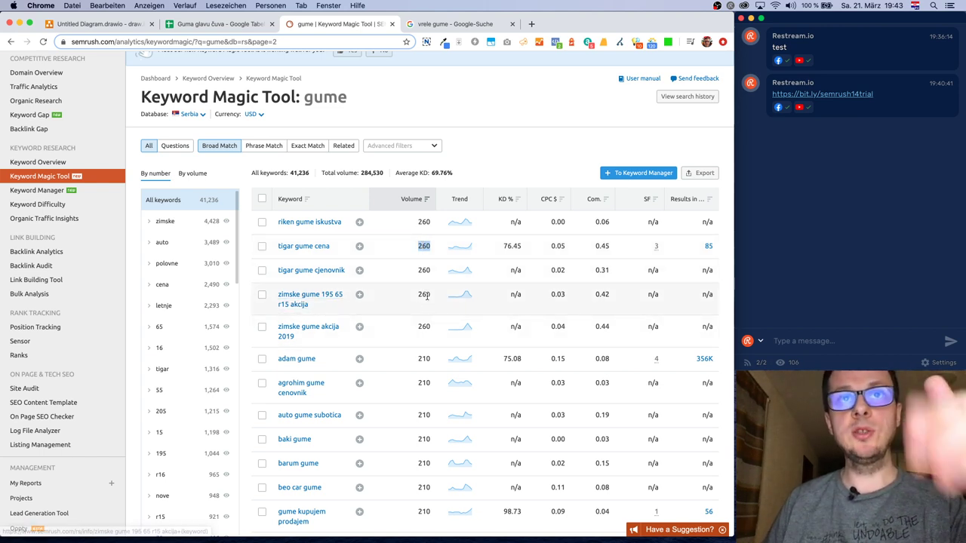
click(428, 295)
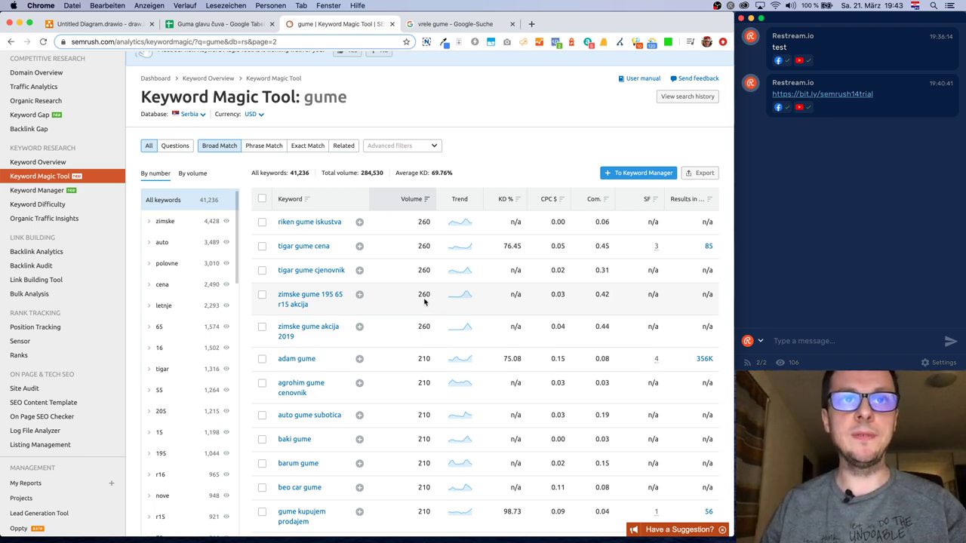
- Examine the lower-volume gume keywords further down page 2, as far as ruske gume nis
scroll(423, 298, down, 3)
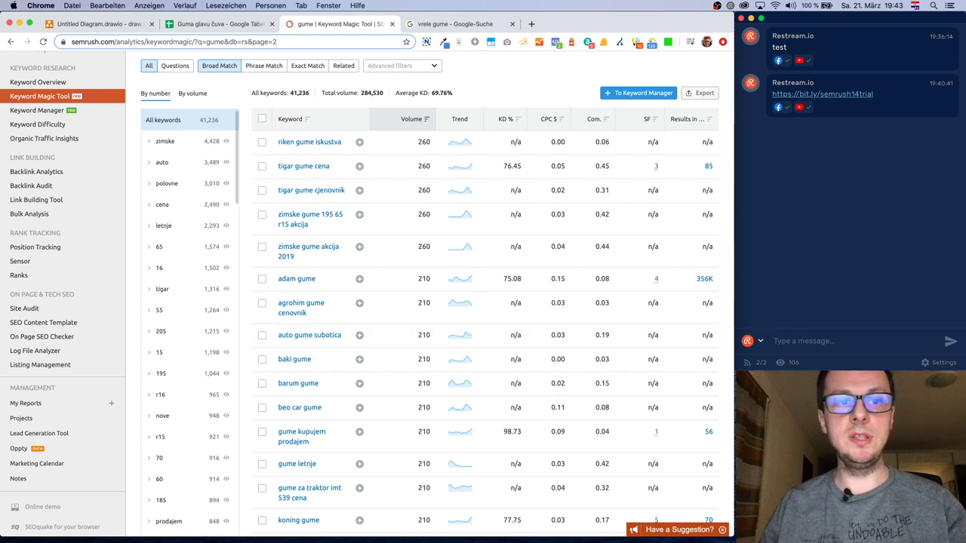
scroll(409, 360, down, 1)
scroll(408, 360, down, 3)
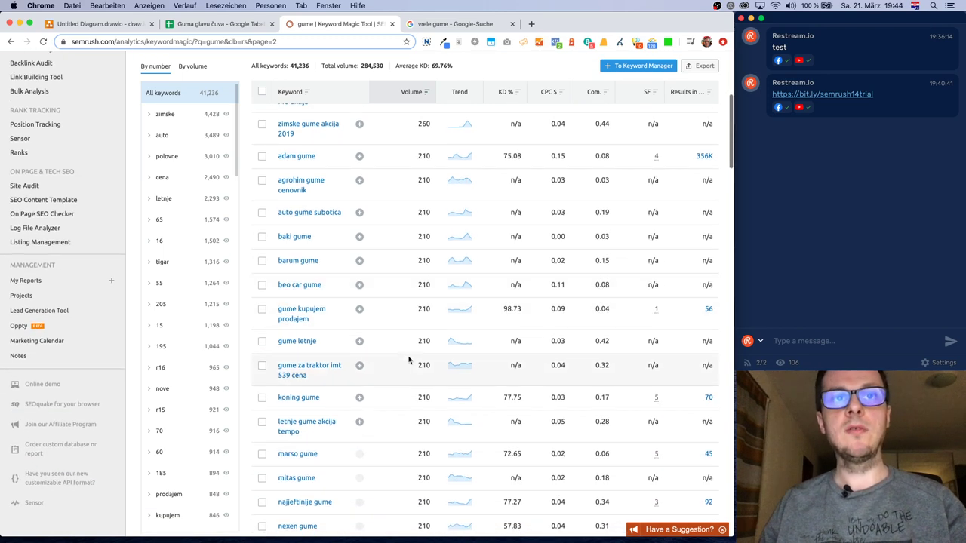
scroll(408, 332, down, 2)
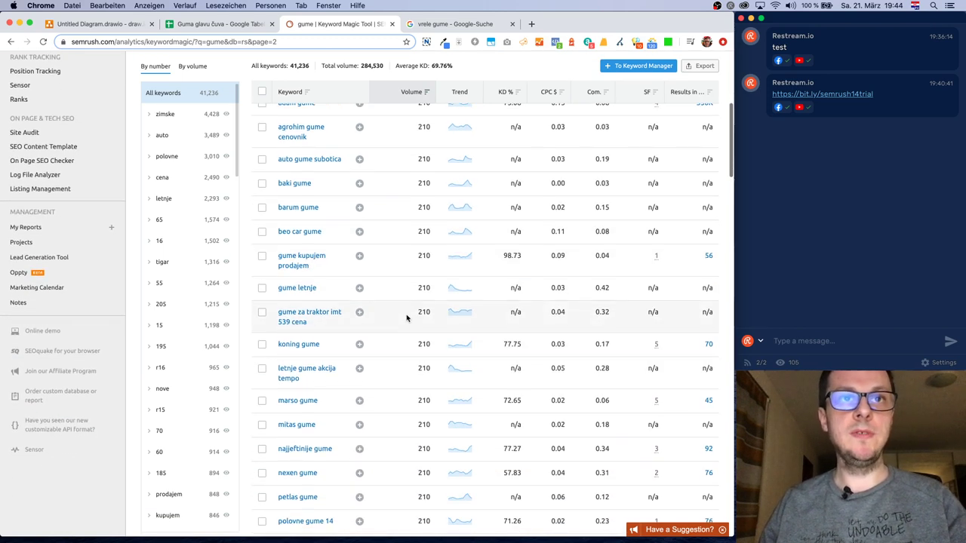
scroll(409, 318, down, 5)
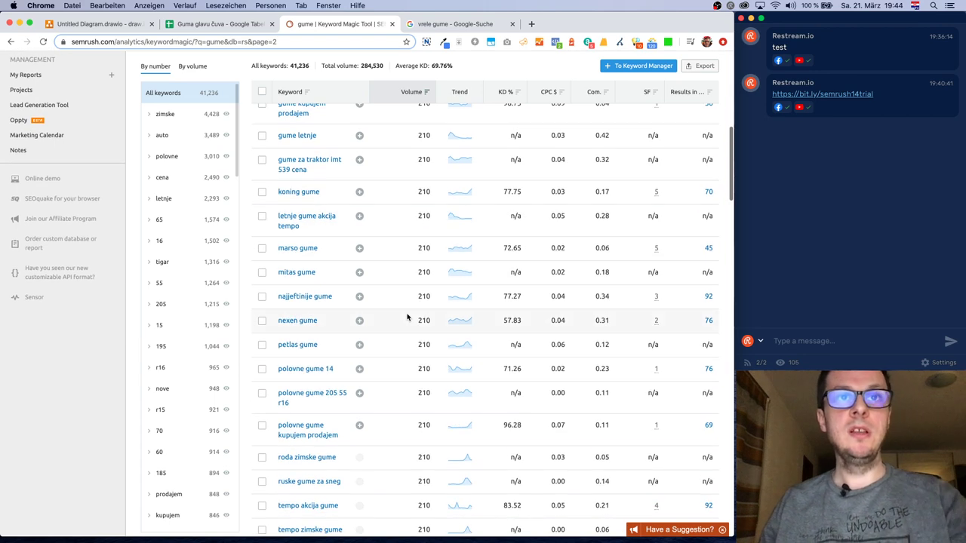
scroll(408, 318, down, 5)
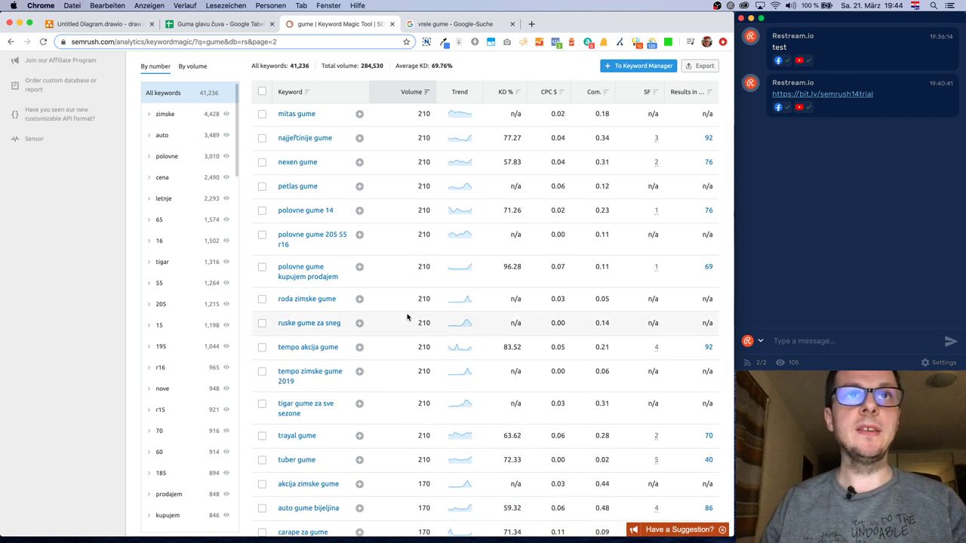
scroll(393, 335, down, 8)
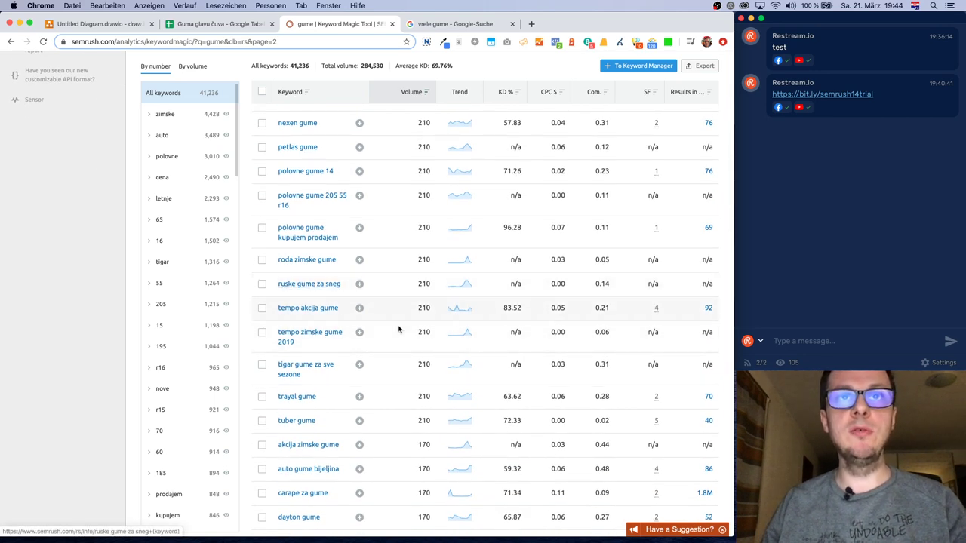
scroll(393, 335, down, 2)
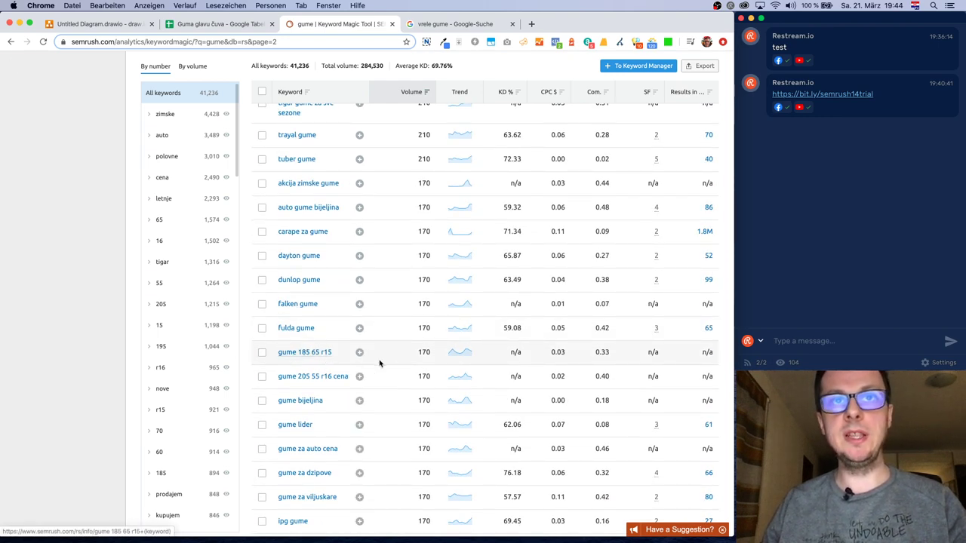
scroll(410, 362, down, 11)
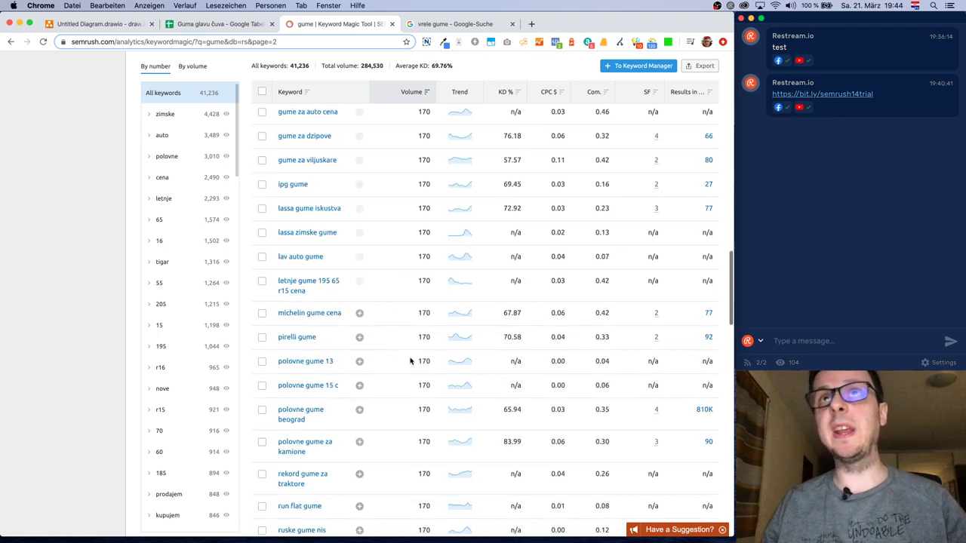
scroll(411, 360, up, 20)
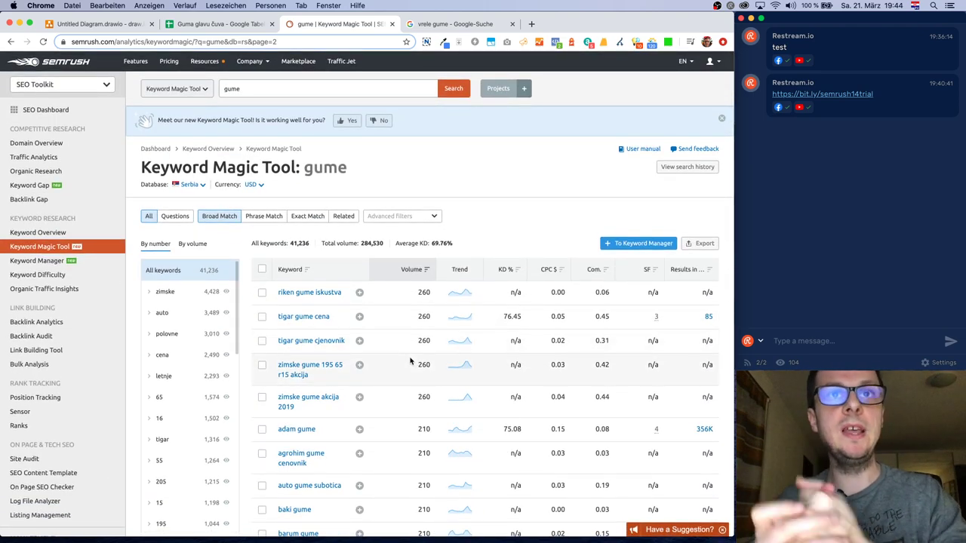
- Limit the gume keywords to questions and copy kako se gleda godiste gume into A13 of the spreadsheet
click(185, 218)
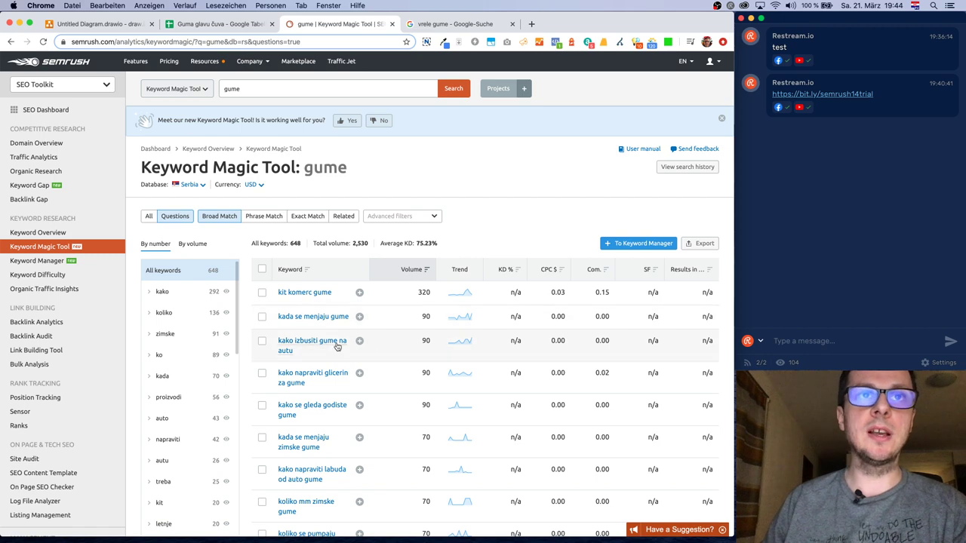
scroll(336, 335, down, 1)
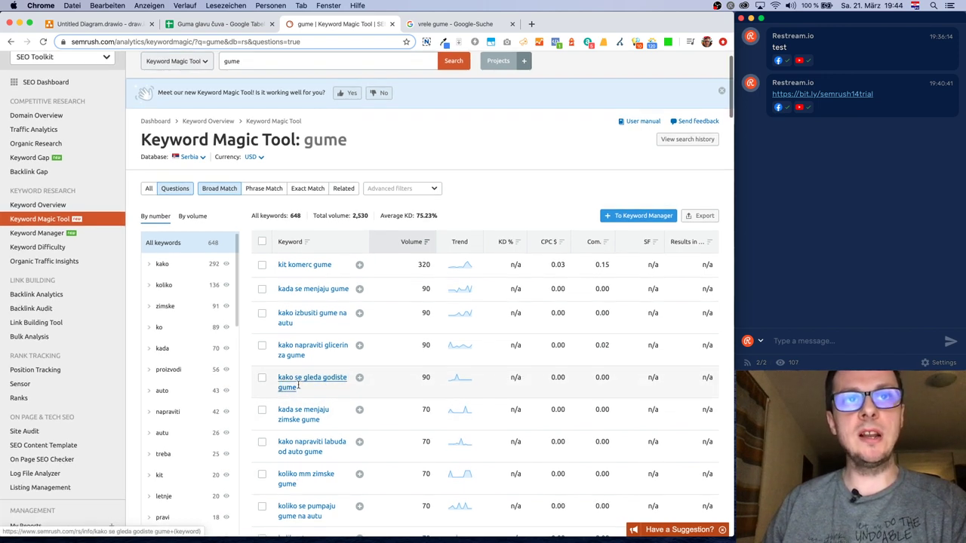
drag(273, 381, 315, 383)
key(super+c)
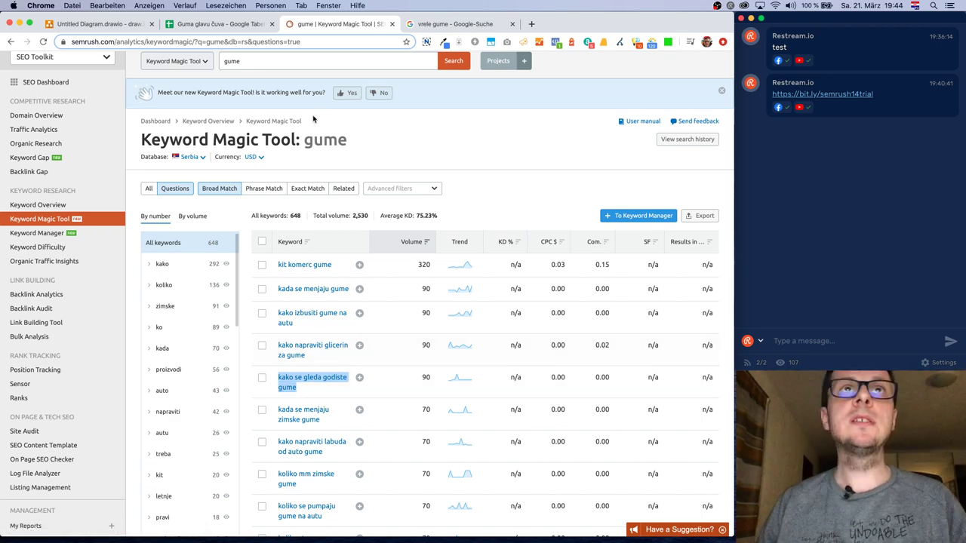
click(219, 24)
click(47, 261)
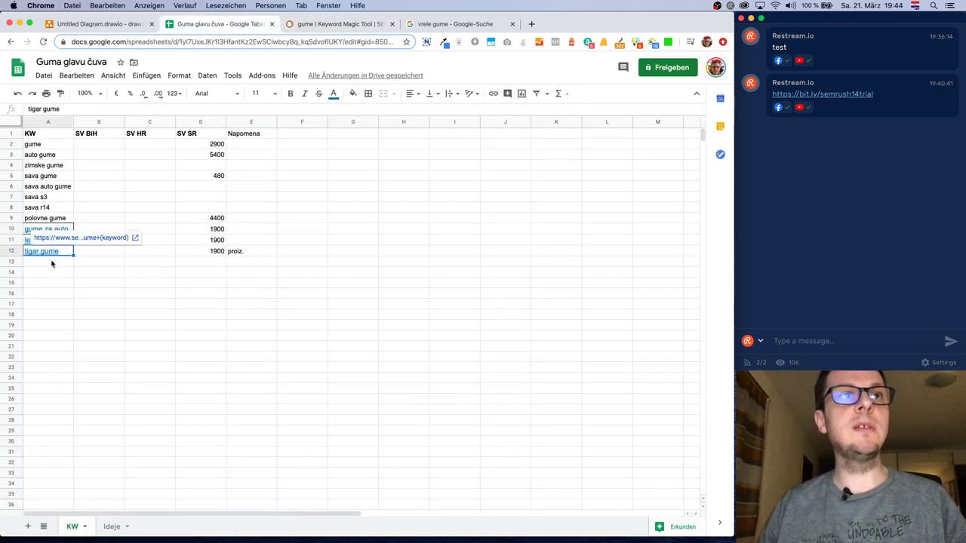
key(super+v)
- Enter 90 as the SV SR for kako se gleda godiste gume in D13 and fit column A's width to its contents
click(219, 258)
text(90)
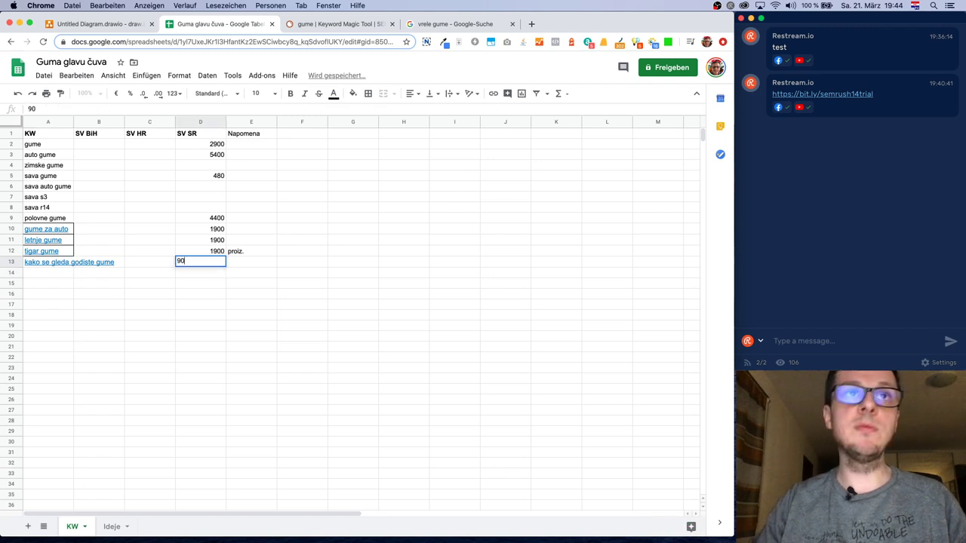
key(Return)
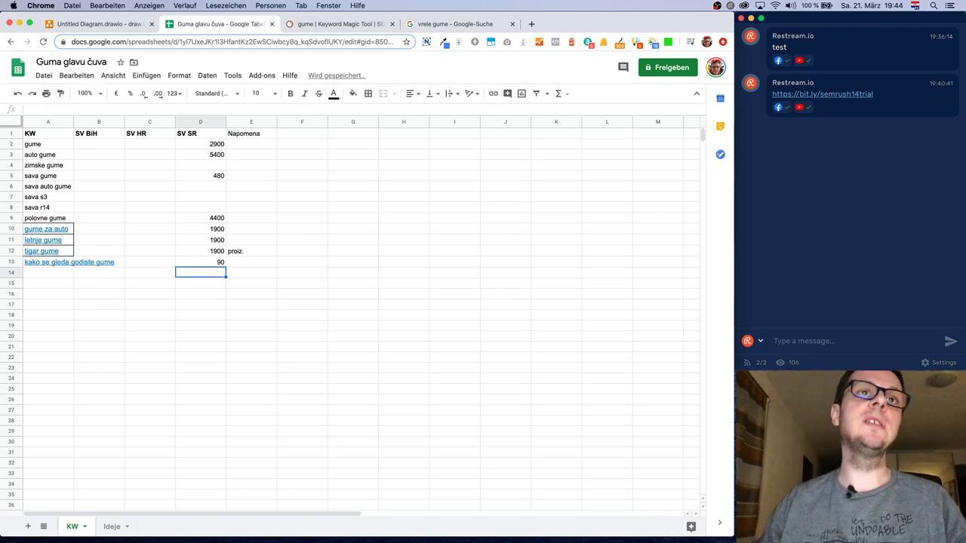
double_click(74, 122)
key(Up)
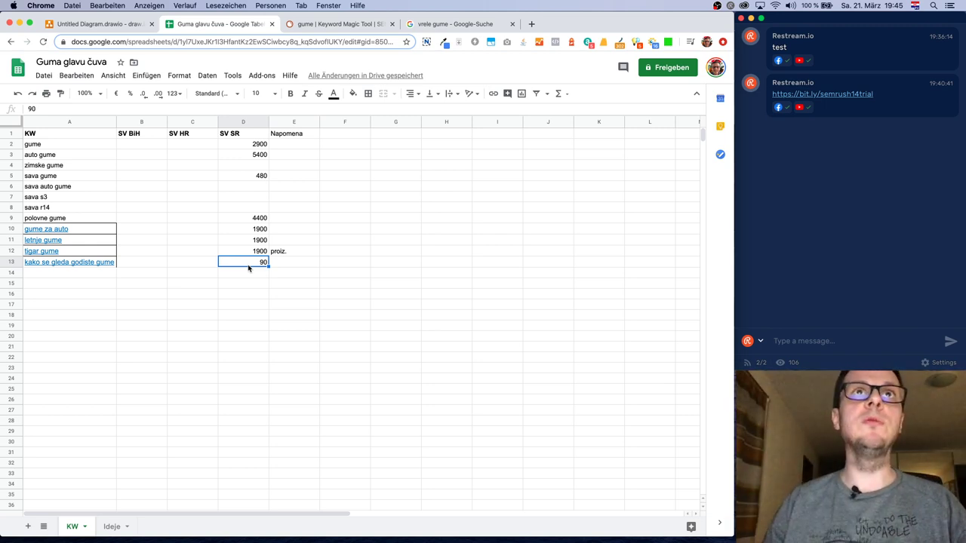
- Switch back to SEMrush, search for question keywords containing guma and examine the resulting list
click(332, 24)
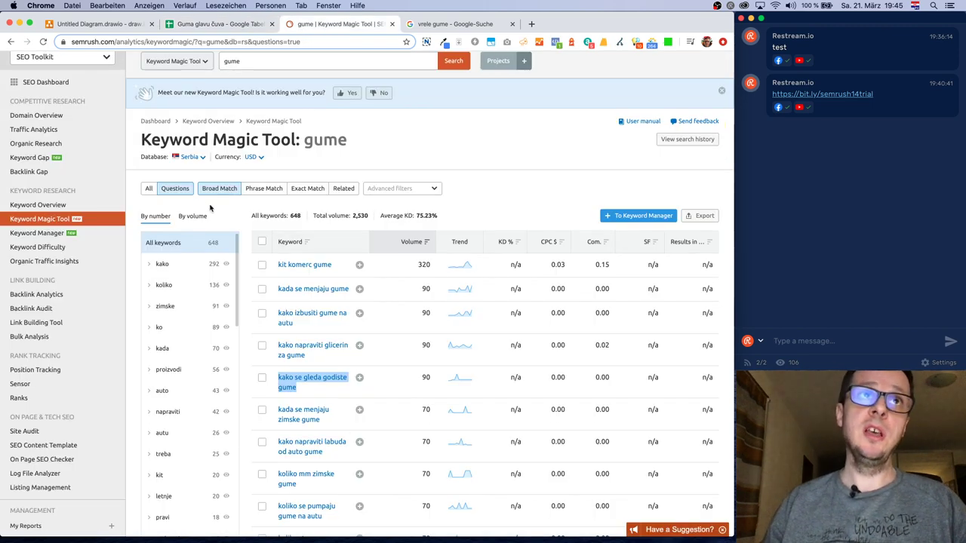
scroll(341, 314, down, 3)
scroll(254, 87, up, 4)
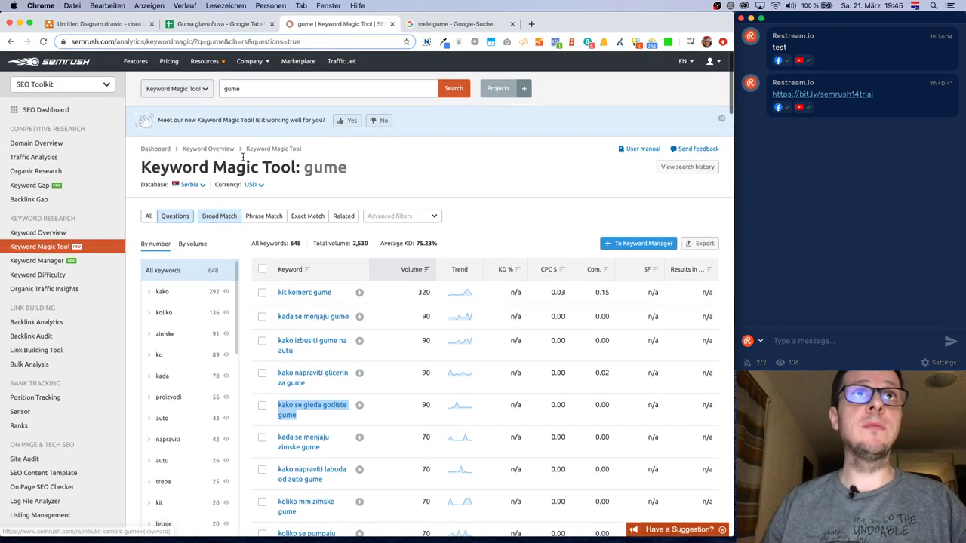
click(255, 87)
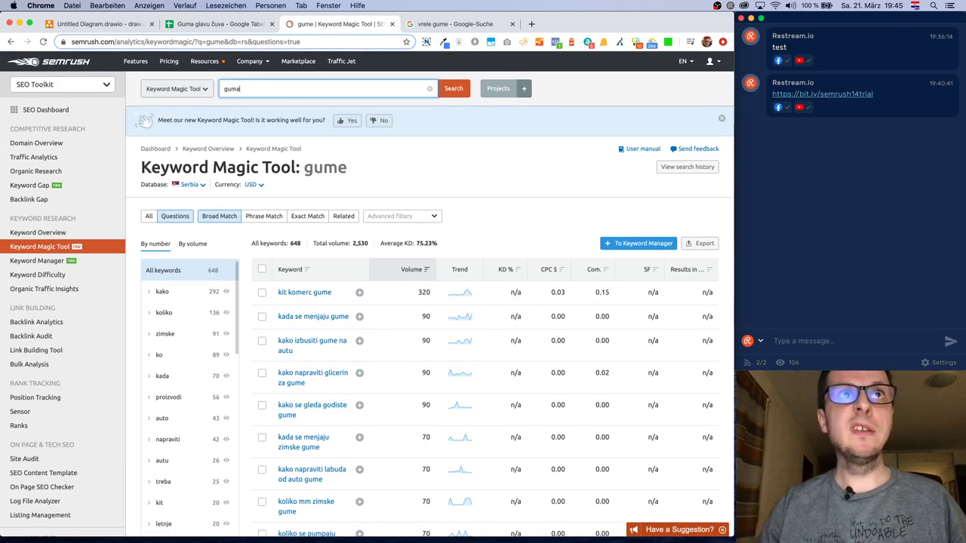
text(a)
key(Return)
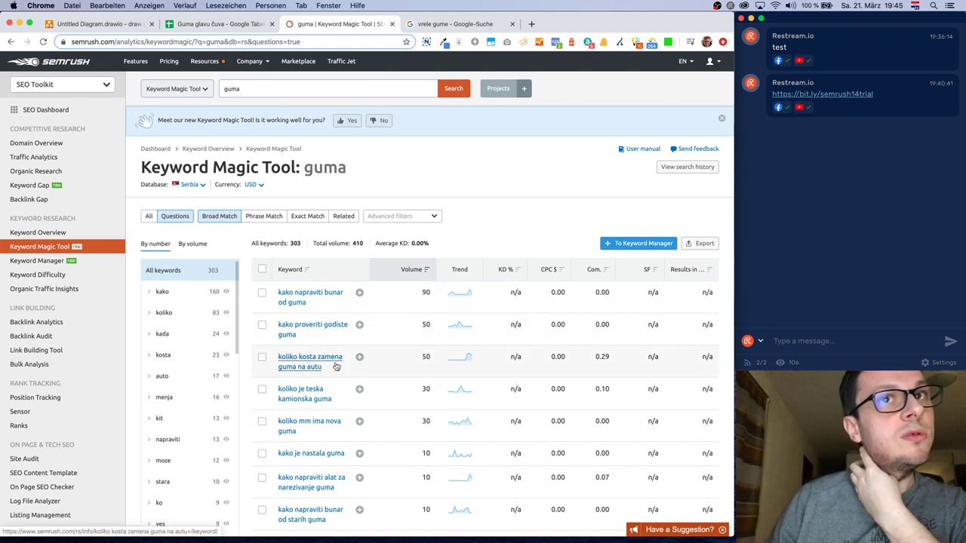
scroll(377, 403, down, 5)
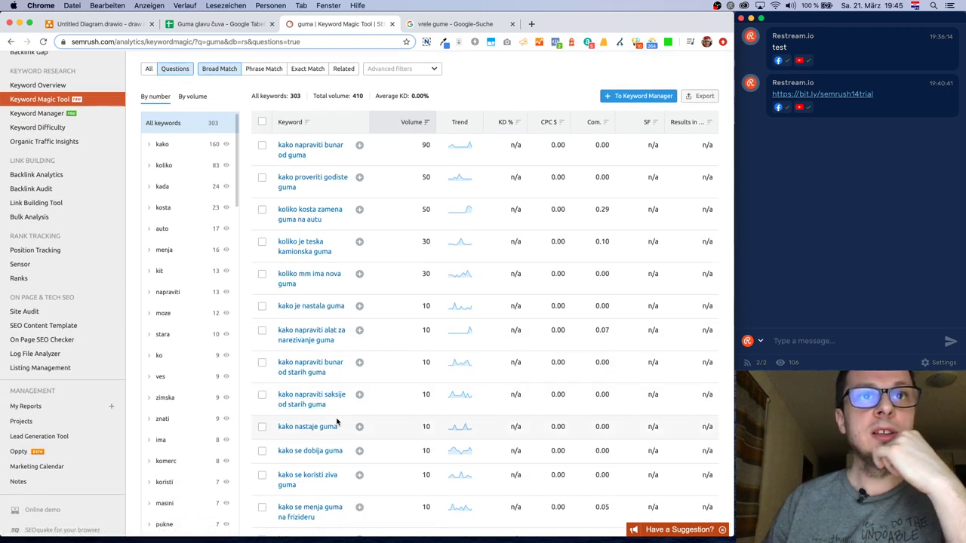
scroll(337, 422, up, 5)
- Search for gume again and examine its question keywords down to kada moraju da se stave zimske gume
click(238, 88)
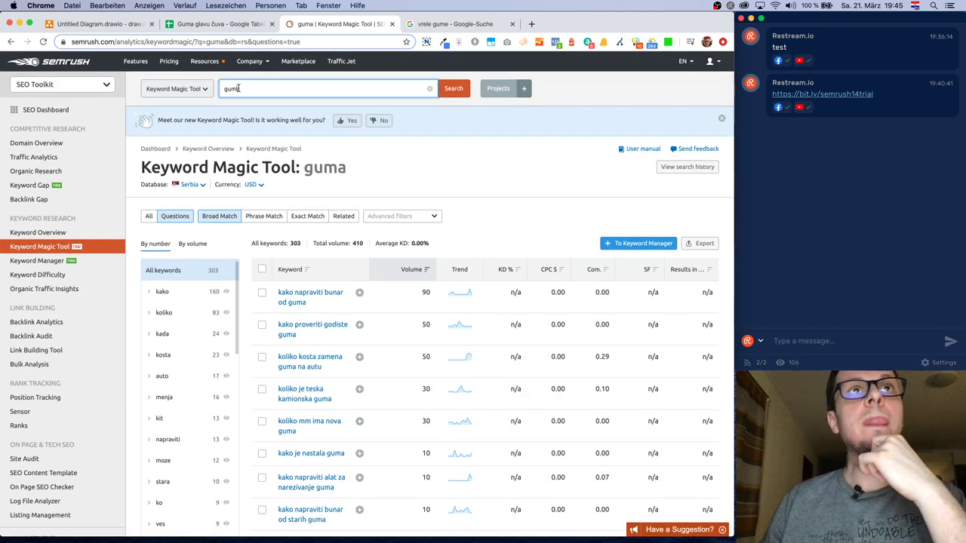
key(BackSpace)
text(e)
key(Return)
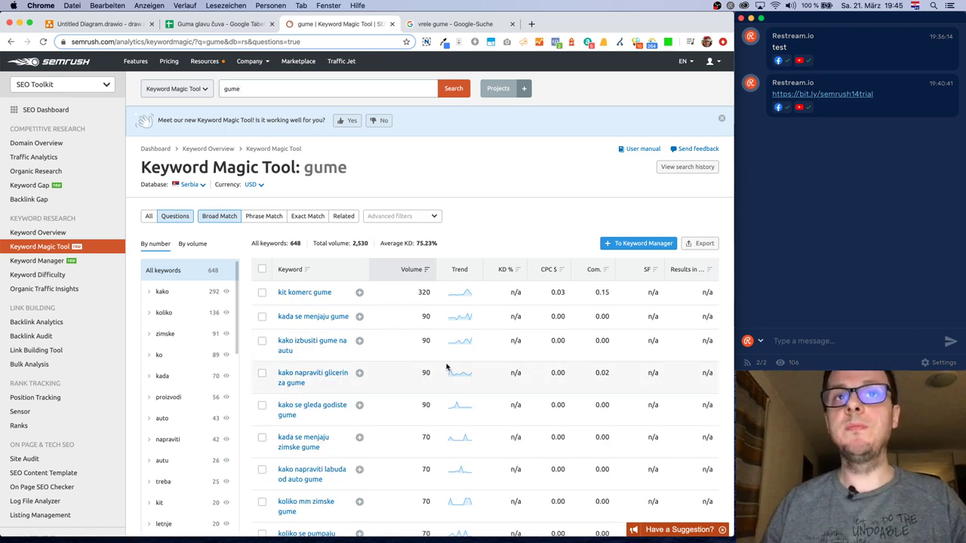
scroll(445, 365, down, 3)
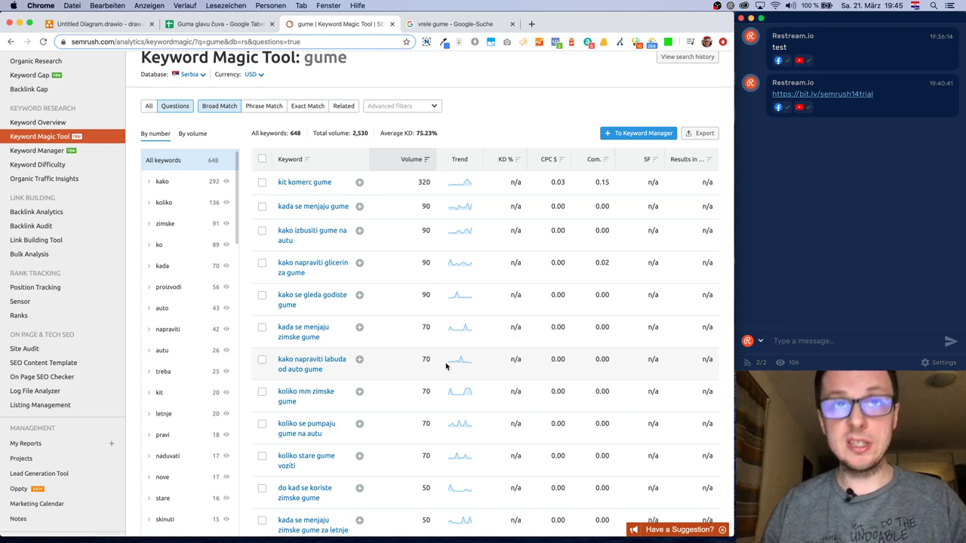
scroll(448, 361, down, 2)
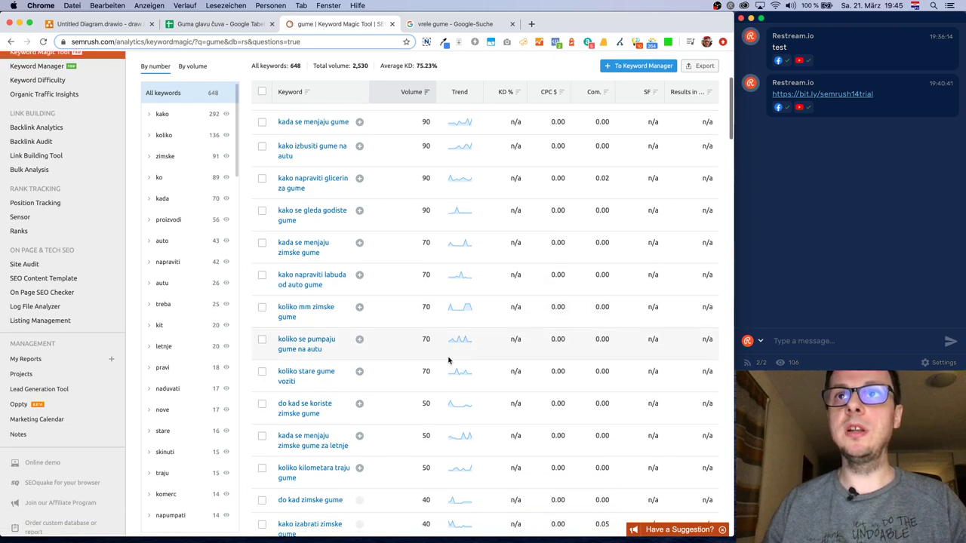
scroll(448, 361, down, 2)
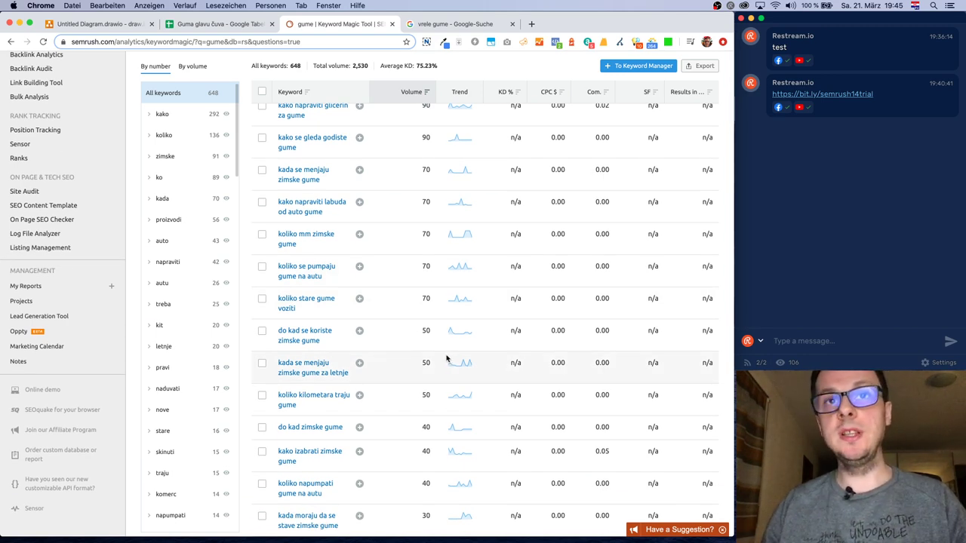
scroll(446, 359, up, 6)
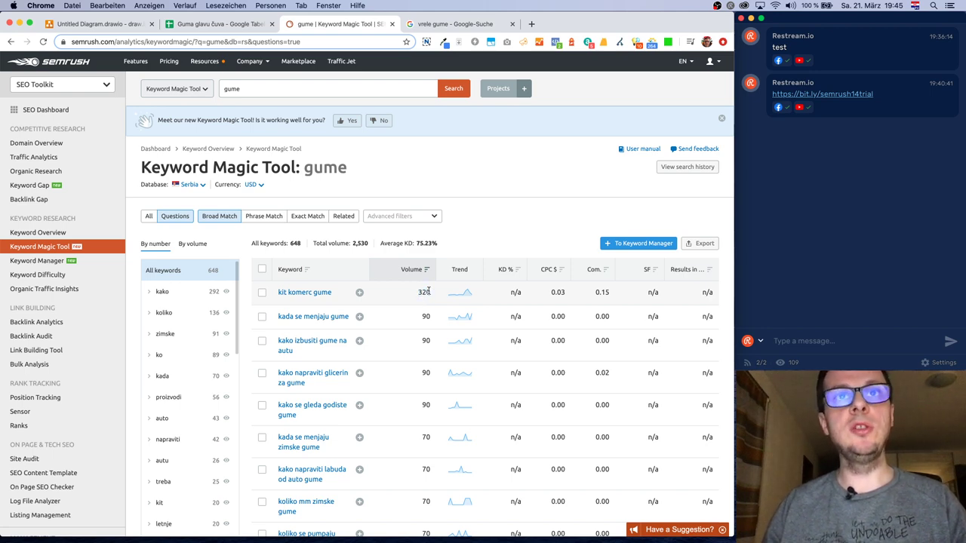
- Examine the lower-volume gume question keywords for Serbia, down to the tyre questions beginning with kako
scroll(442, 400, down, 10)
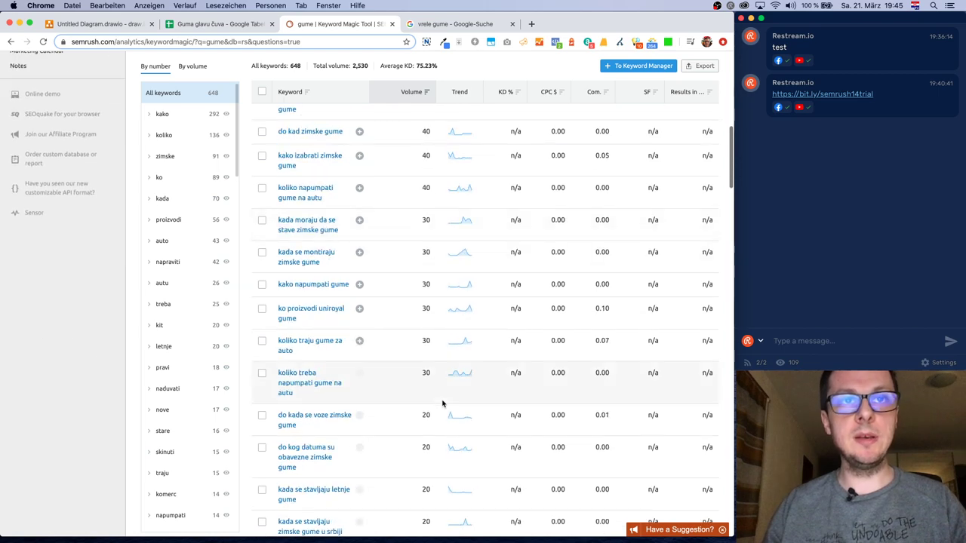
scroll(442, 403, down, 5)
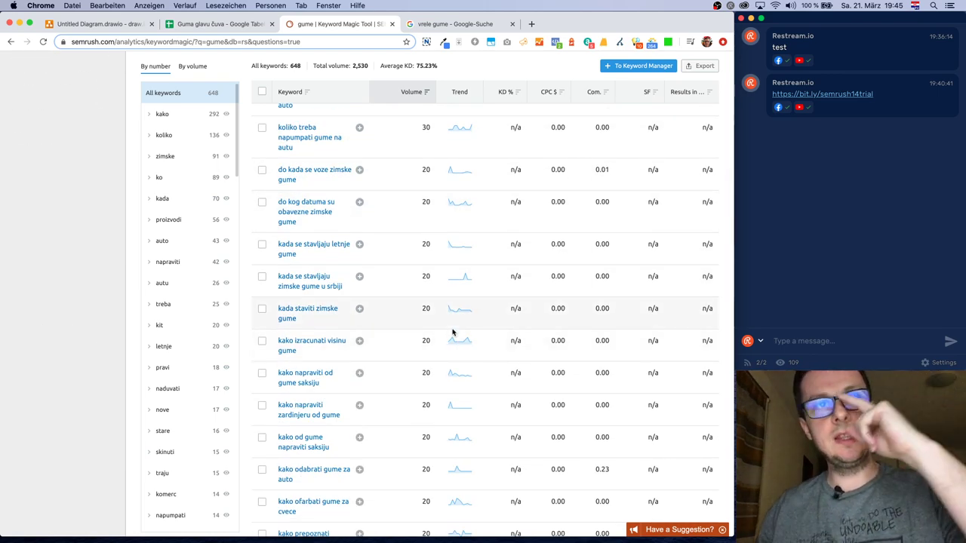
scroll(438, 324, up, 15)
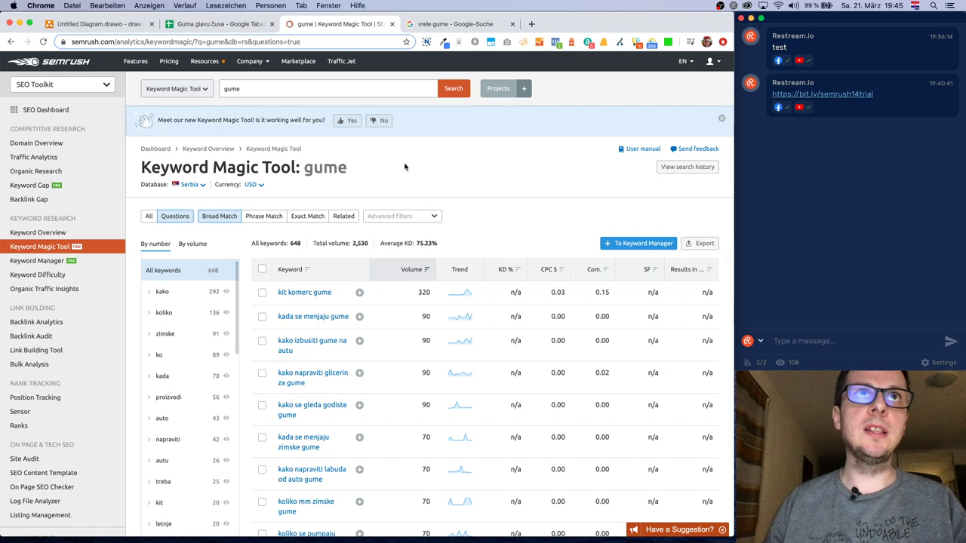
- Open internet-prodaja-guma.com in a new browser tab and copy its web address
click(531, 24)
text(internet-prodaja-guma.com)
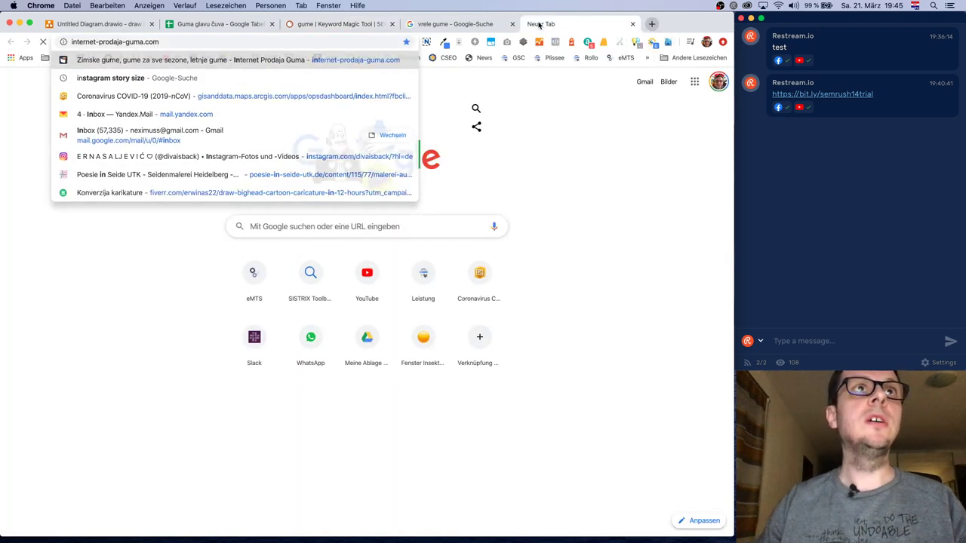
key(Return)
click(276, 39)
key(super+c)
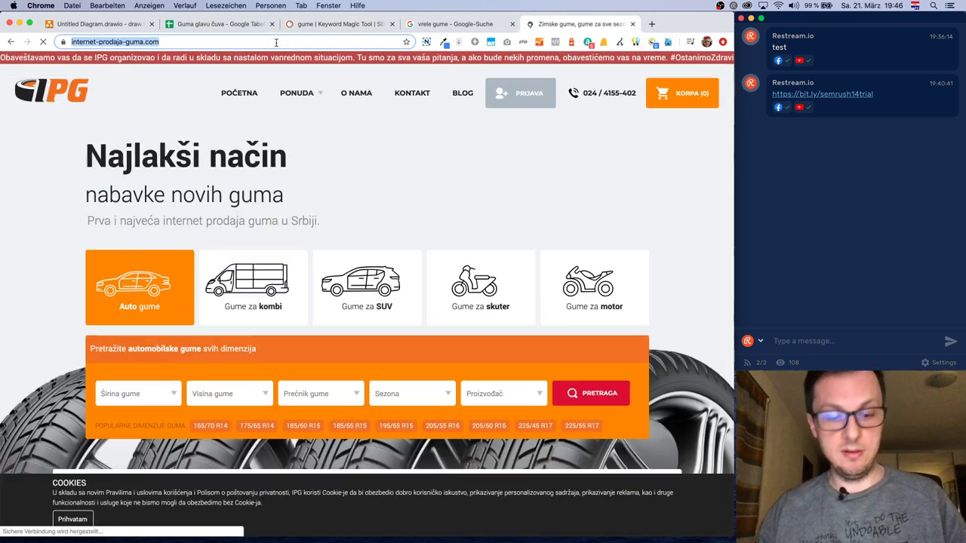
click(338, 23)
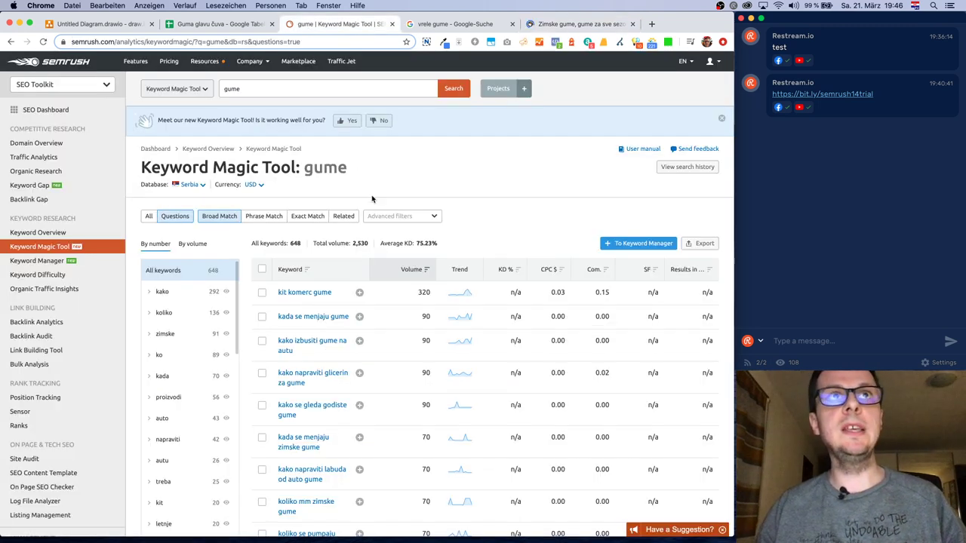
click(55, 63)
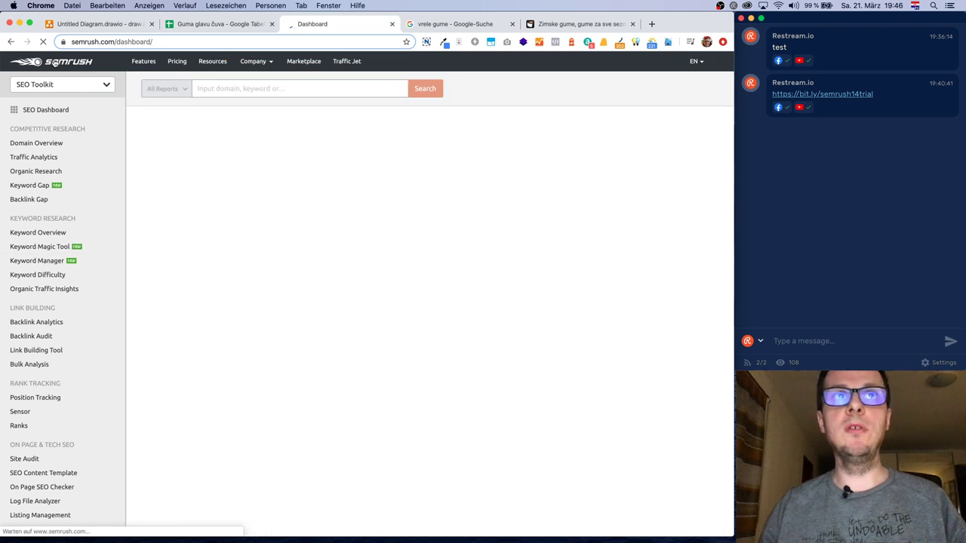
click(329, 90)
key(super+v)
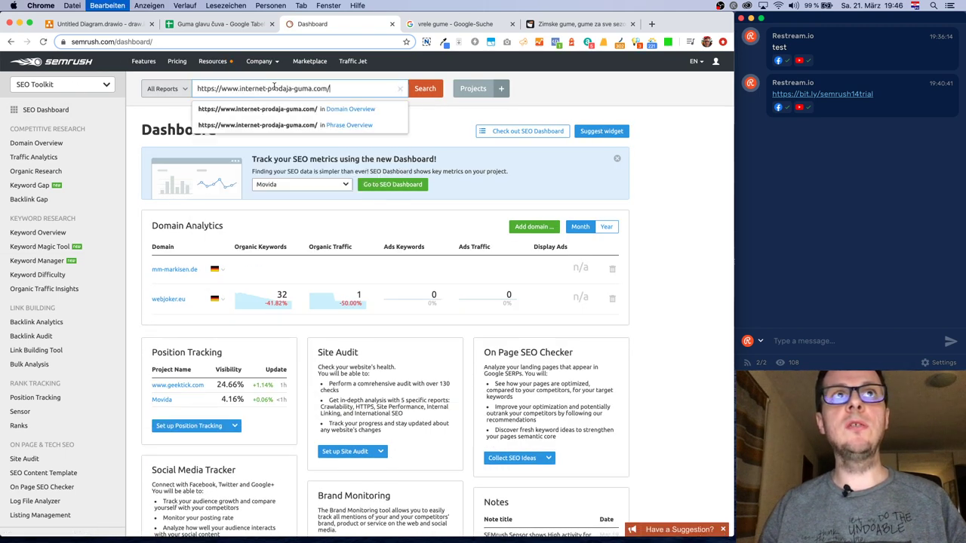
click(421, 90)
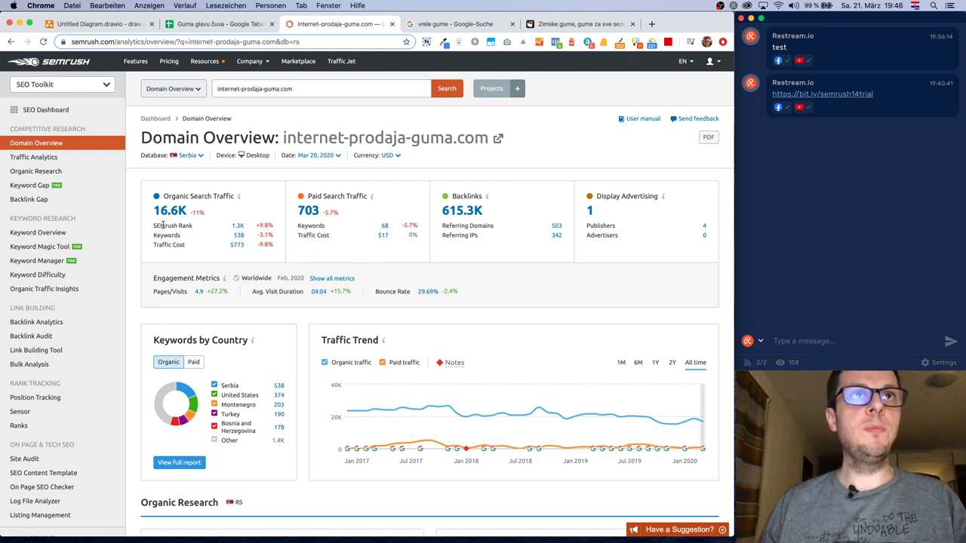
- Examine the domain overview's organic keyword figure, traffic trend and top organic keywords for Serbia
mouse_move(248, 238)
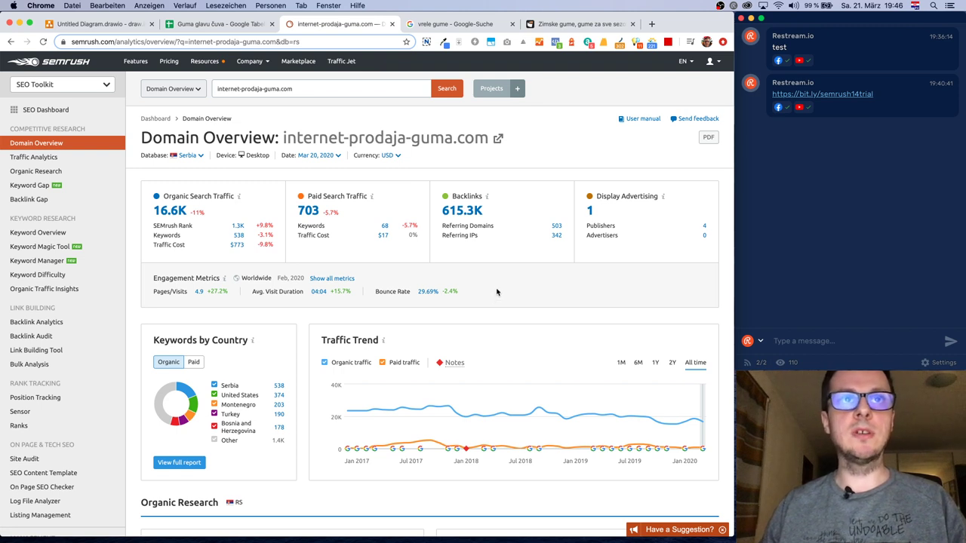
double_click(234, 235)
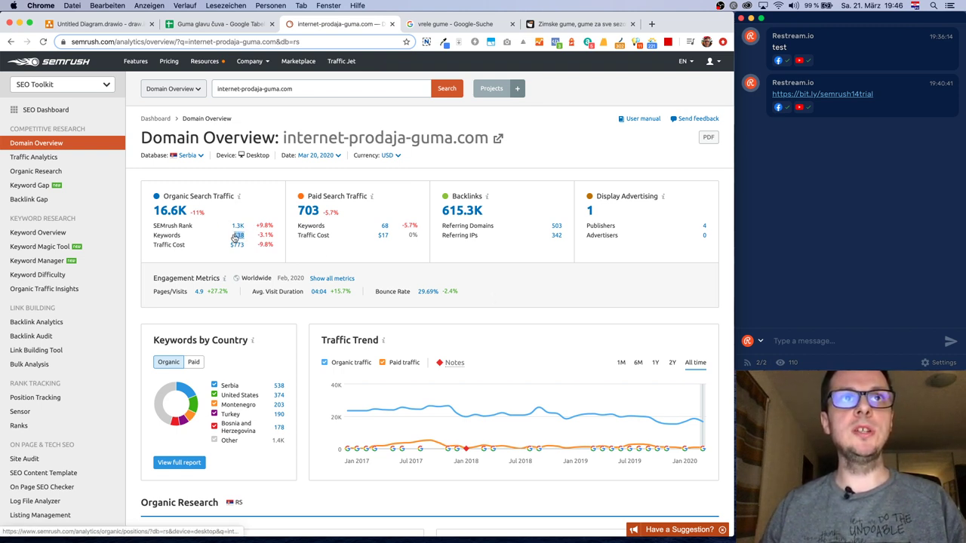
click(510, 281)
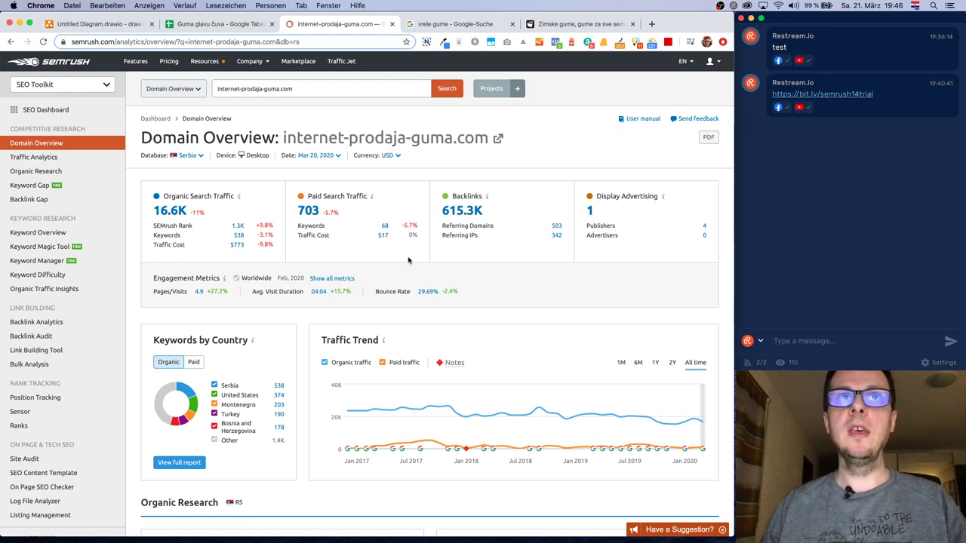
scroll(469, 321, down, 4)
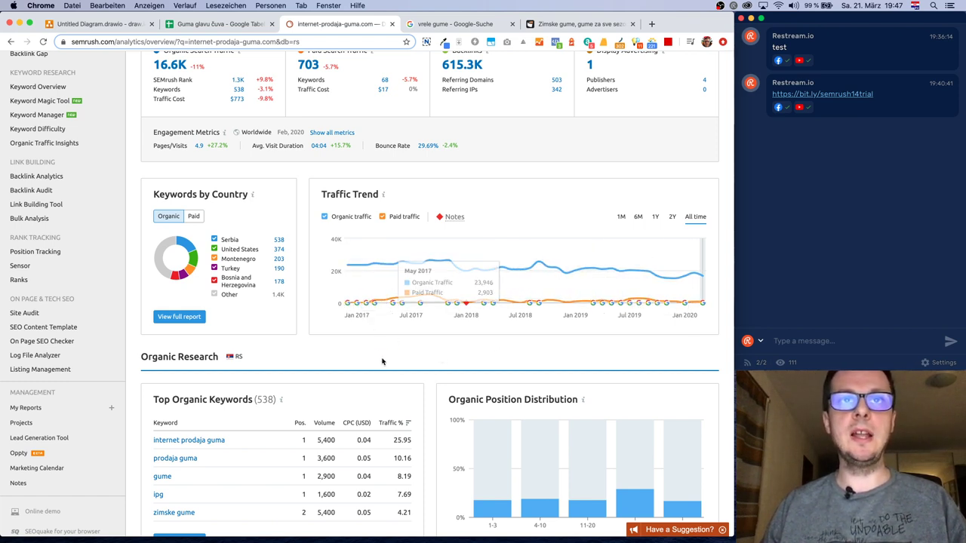
scroll(365, 355, down, 3)
scroll(359, 353, down, 3)
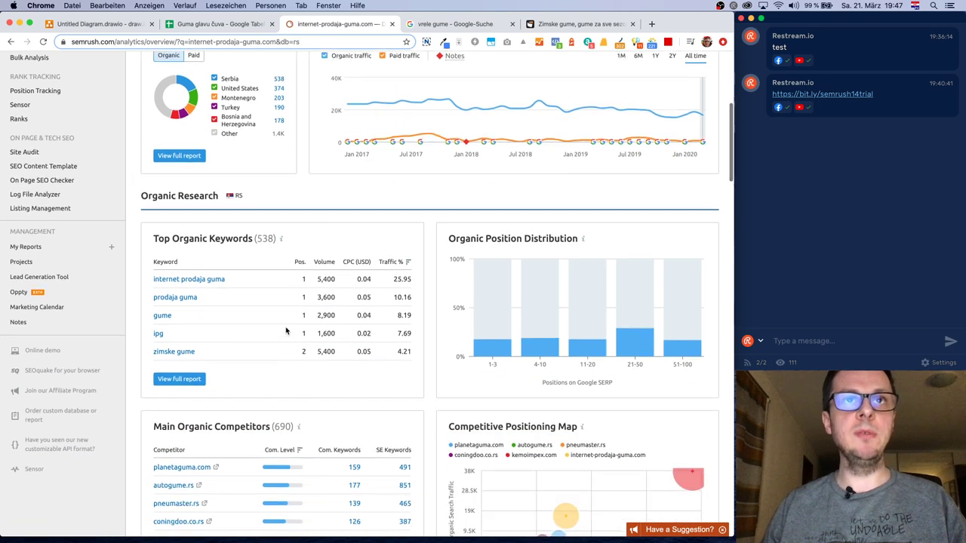